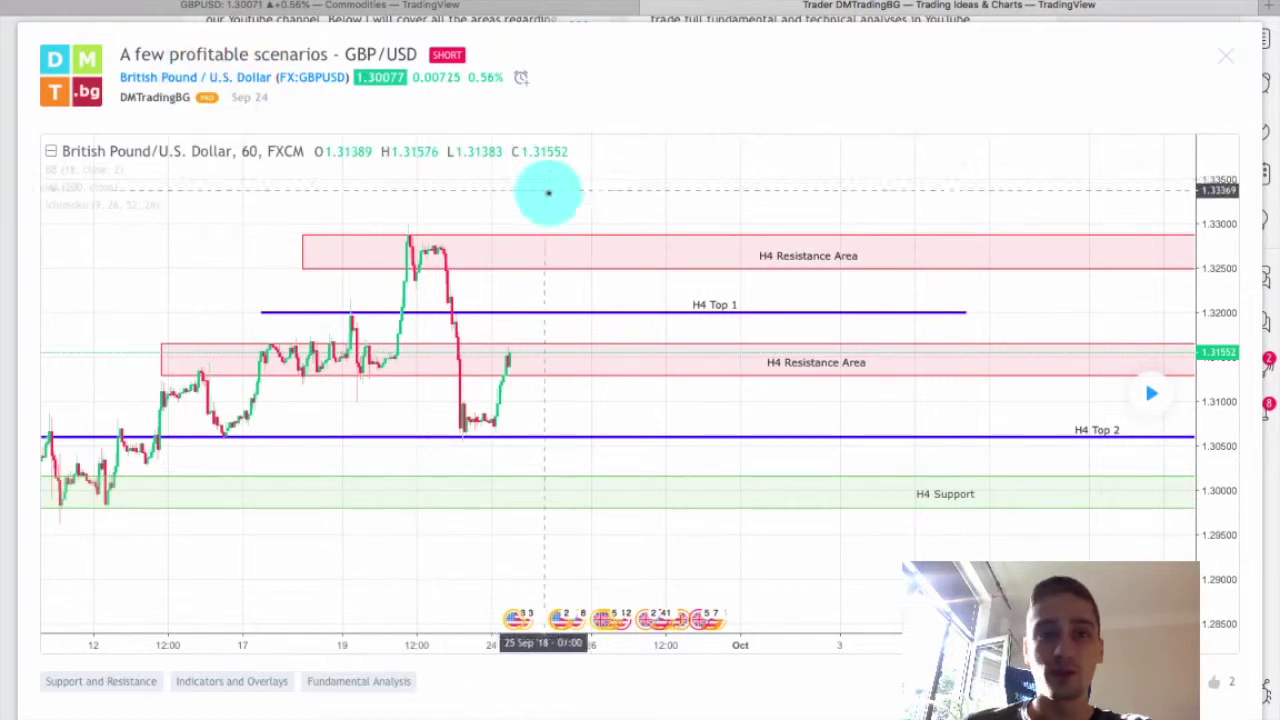
Scroll the idea chart back and forth to inspect the published price history.
{"action": "scroll", "coordinate": [552, 196], "scroll_direction": "down", "scroll_amount": 1}
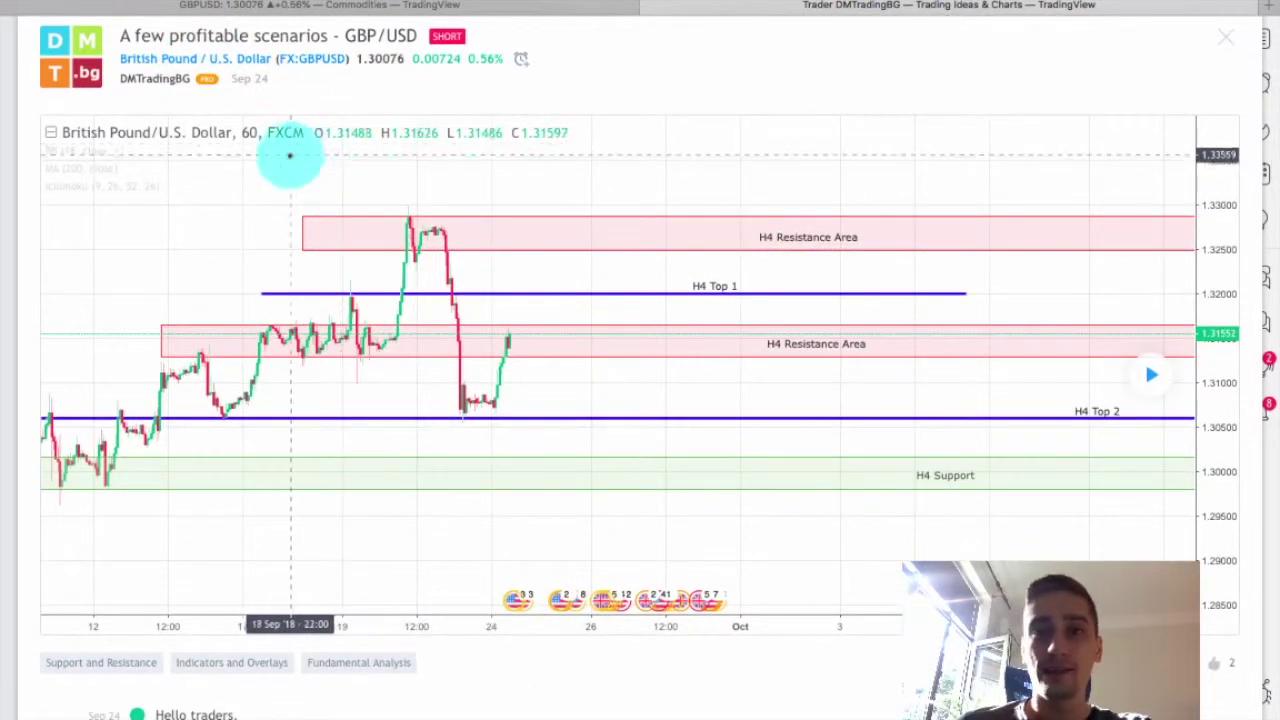
{"action": "scroll", "coordinate": [863, 316], "scroll_direction": "down", "scroll_amount": 3}
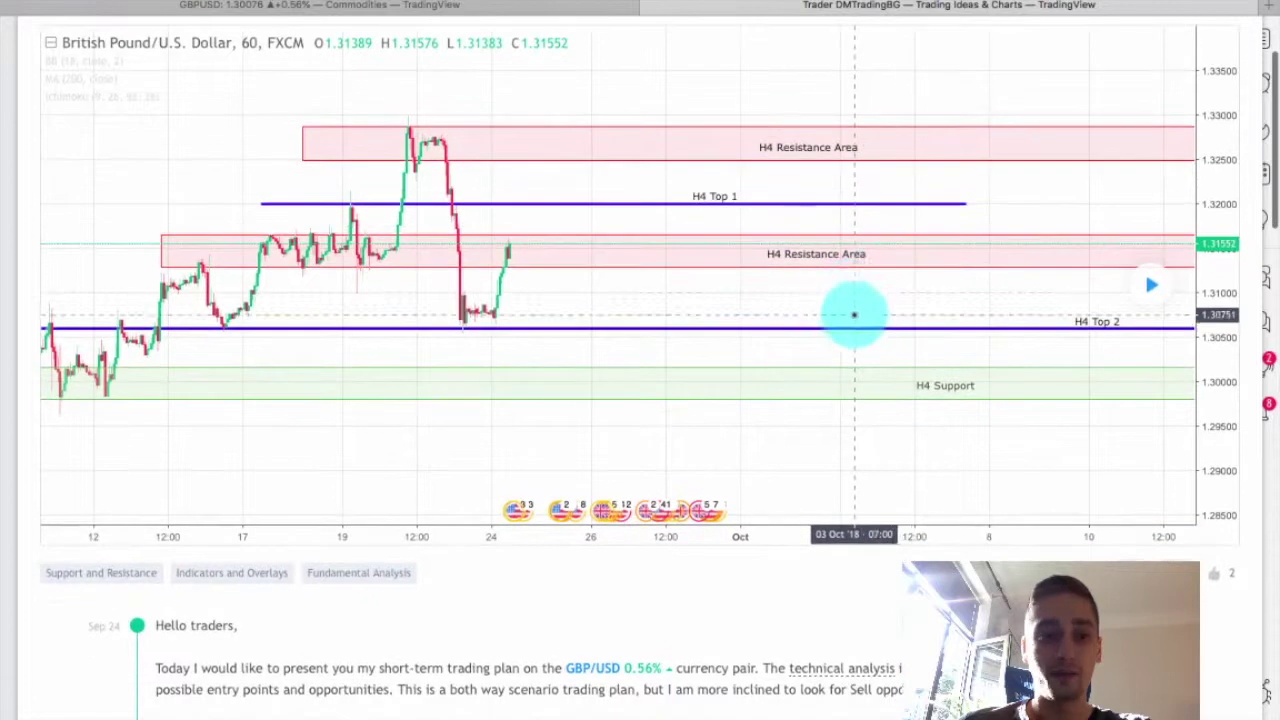
{"action": "scroll", "coordinate": [857, 289], "scroll_direction": "up", "scroll_amount": 1}
{"action": "scroll", "coordinate": [878, 272], "scroll_direction": "up", "scroll_amount": 3}
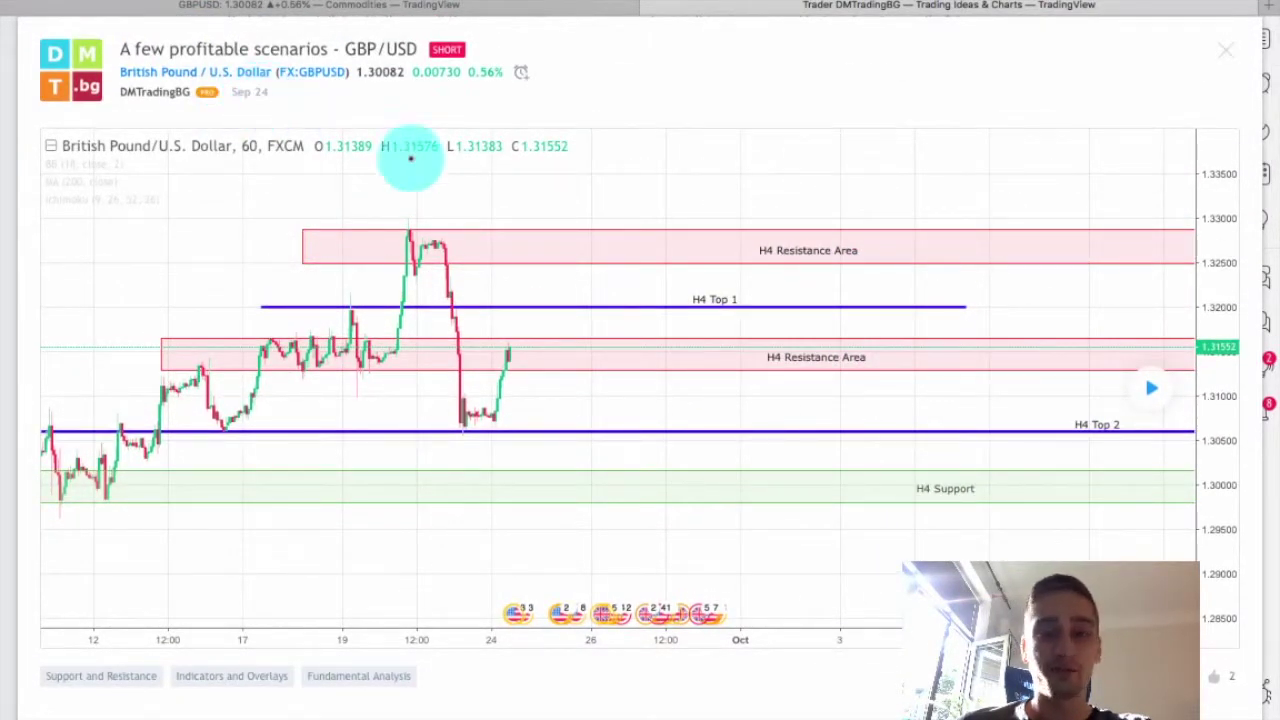
{"action": "scroll", "coordinate": [789, 468], "scroll_direction": "down", "scroll_amount": 1}
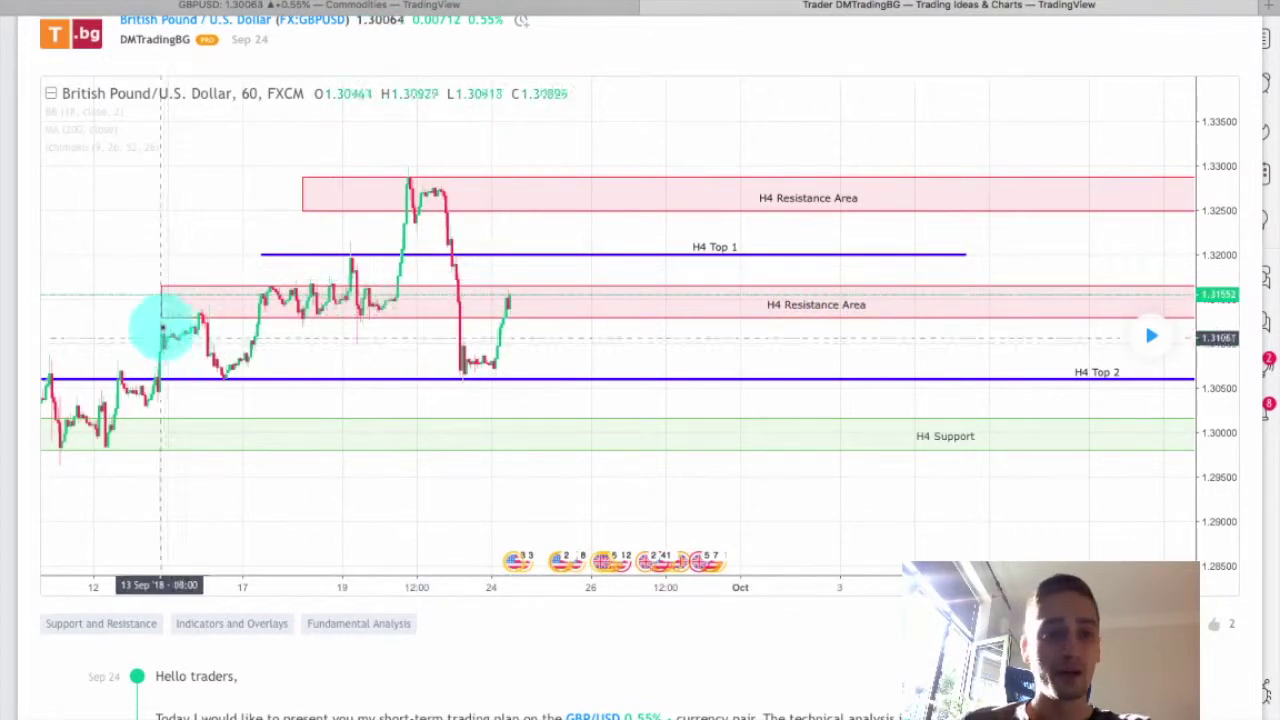
{"action": "scroll", "coordinate": [198, 314], "scroll_direction": "up", "scroll_amount": 1}
{"action": "scroll", "coordinate": [200, 314], "scroll_direction": "down", "scroll_amount": 1}
{"action": "scroll", "coordinate": [200, 329], "scroll_direction": "up", "scroll_amount": 2}
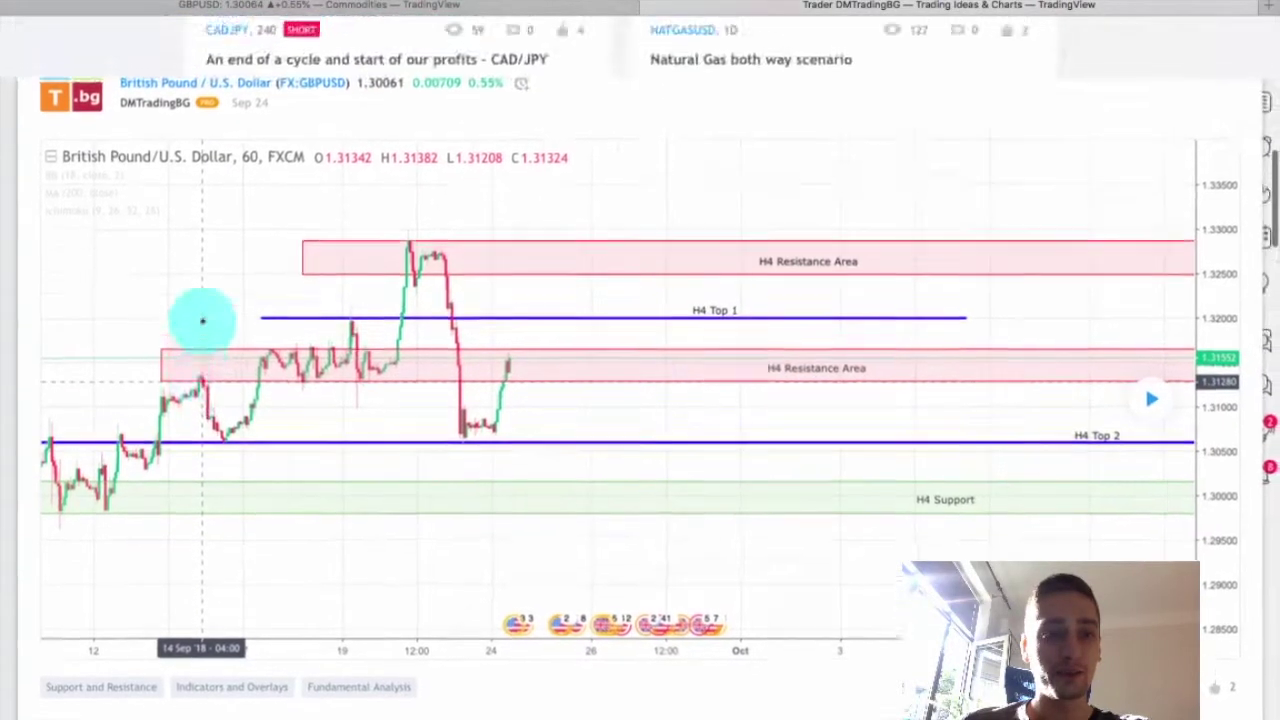
{"action": "scroll", "coordinate": [203, 322], "scroll_direction": "down", "scroll_amount": 1}
{"action": "scroll", "coordinate": [392, 367], "scroll_direction": "up", "scroll_amount": 2}
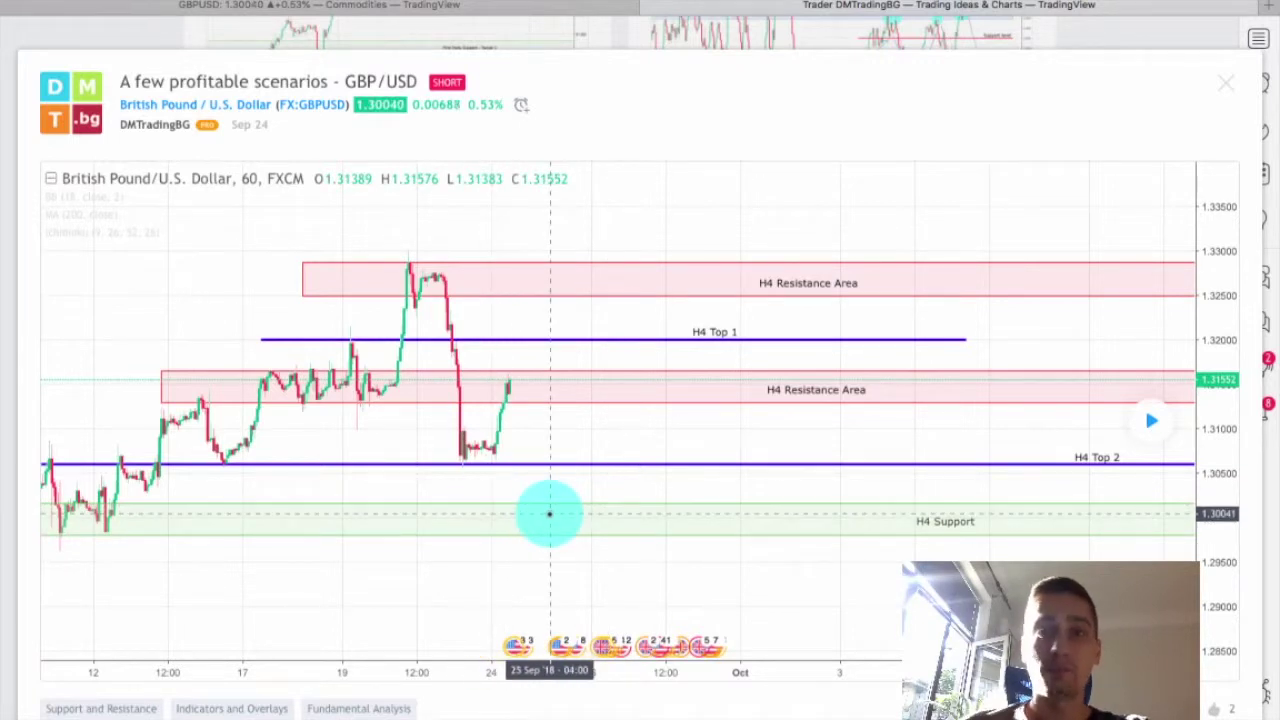
Jump to realtime and pan to show GBP/USD falling to H4 Support near 1.30031.
{"action": "left_click_drag", "start_coordinate": [363, 500], "coordinate": [729, 477]}
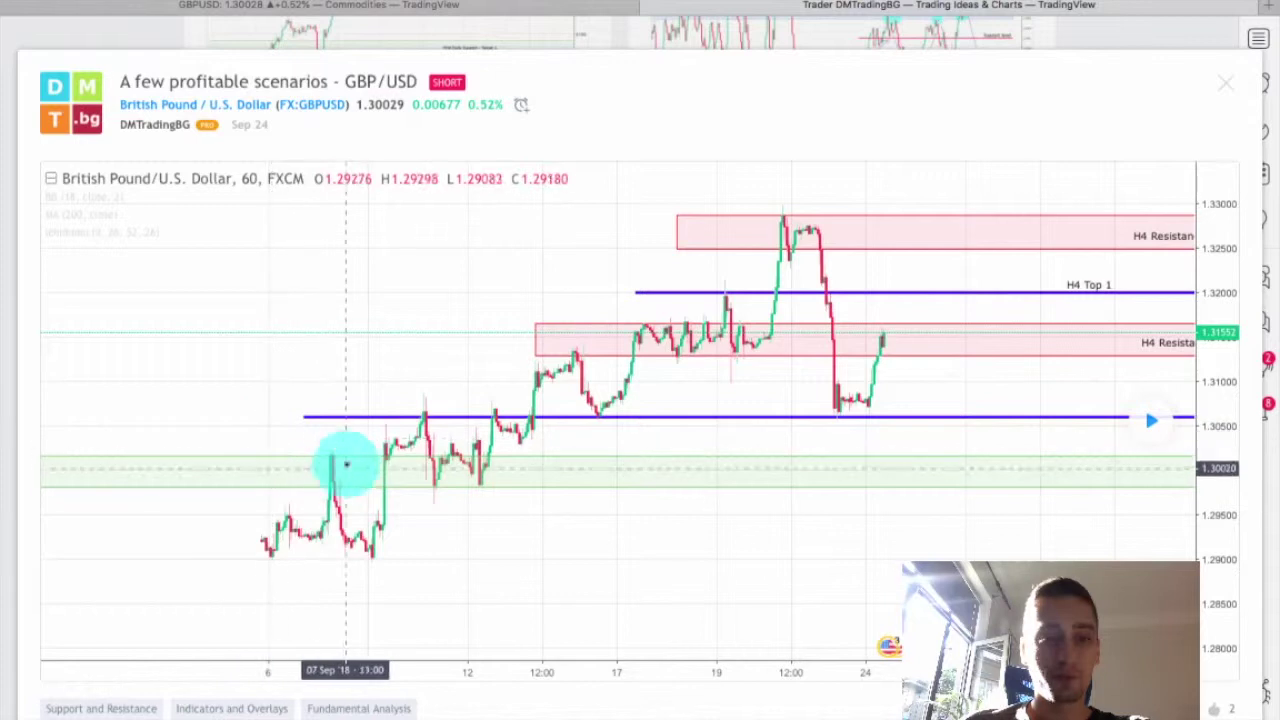
{"action": "left_click_drag", "start_coordinate": [660, 476], "coordinate": [343, 514]}
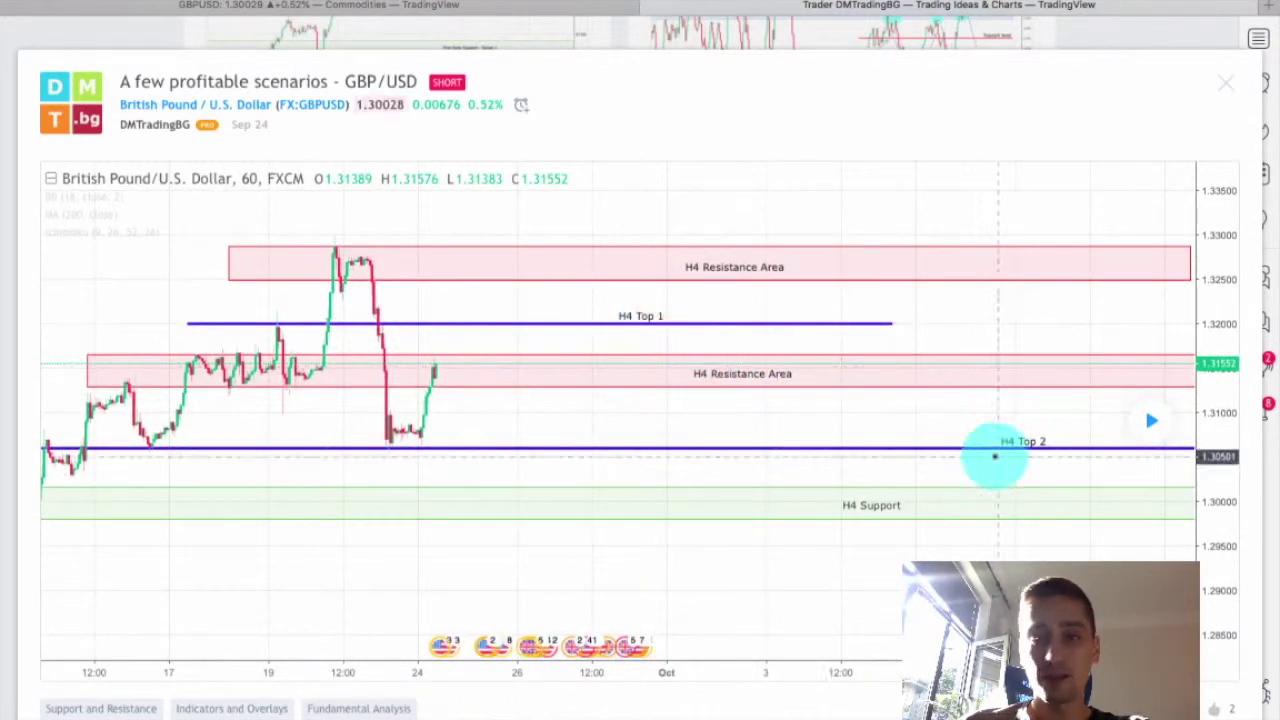
{"action": "left_click_drag", "start_coordinate": [546, 460], "coordinate": [683, 464]}
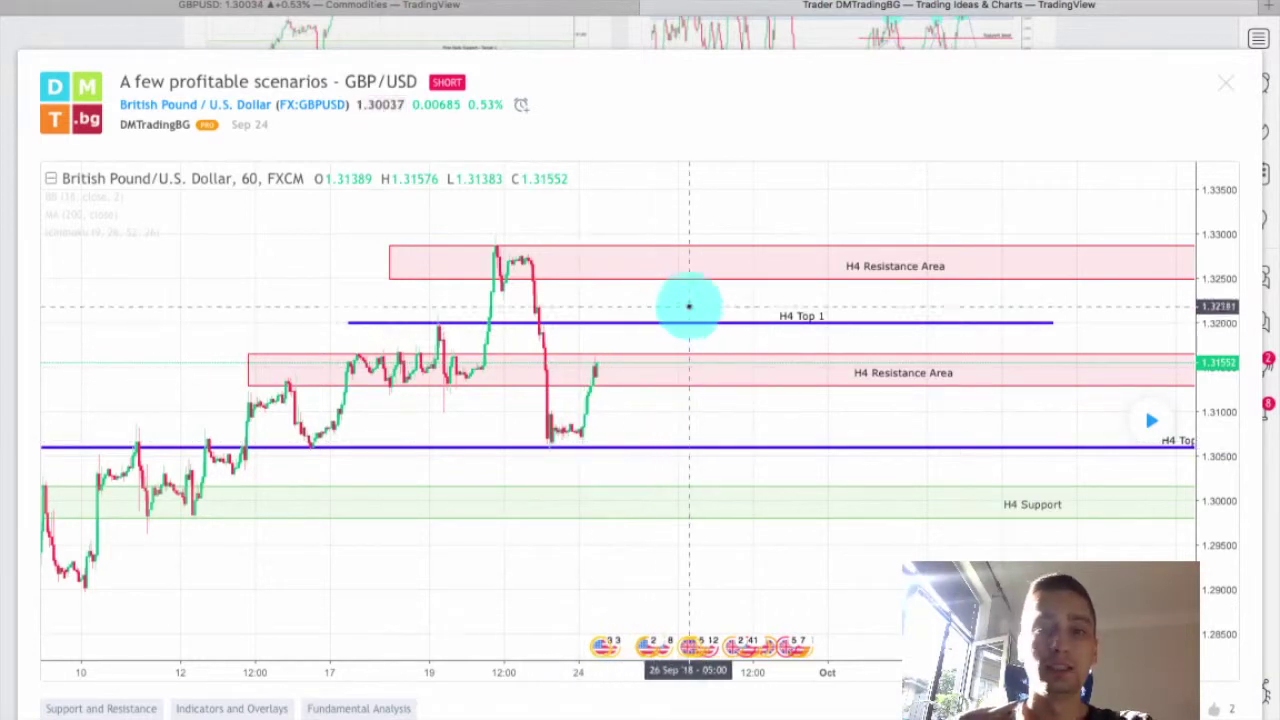
{"action": "left_click_drag", "start_coordinate": [689, 303], "coordinate": [637, 297]}
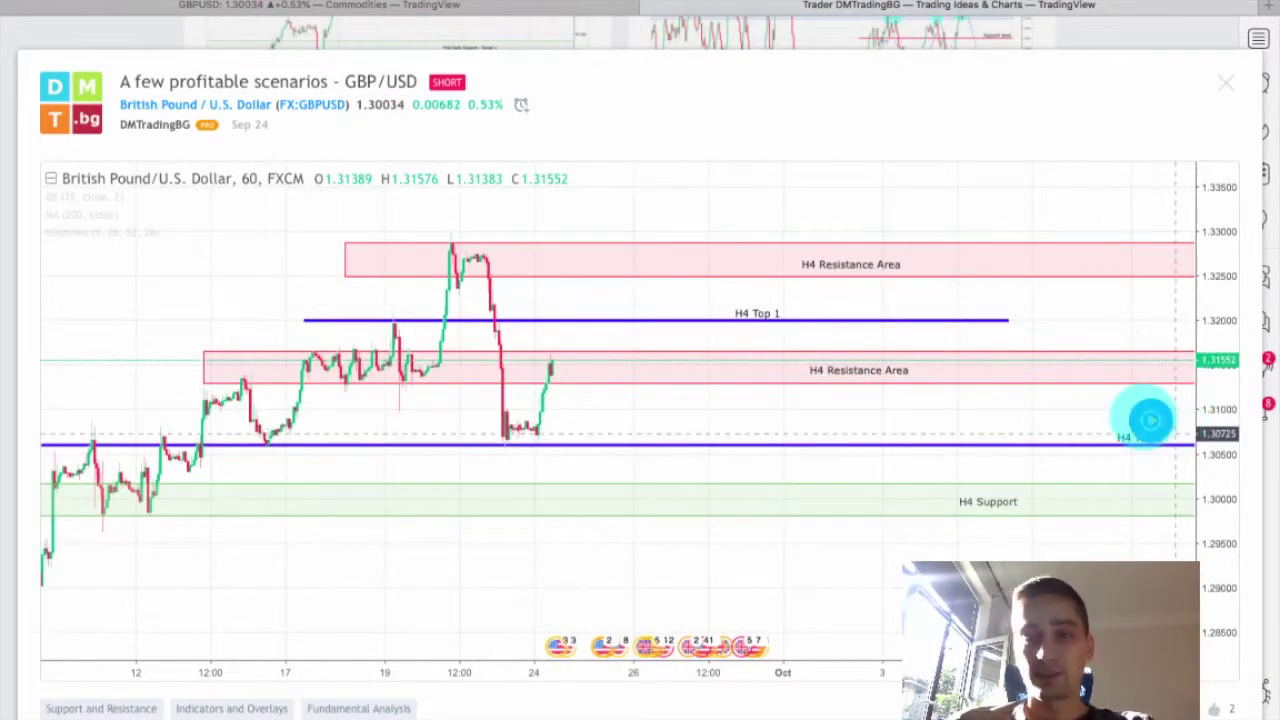
{"action": "left_click", "coordinate": [1150, 420]}
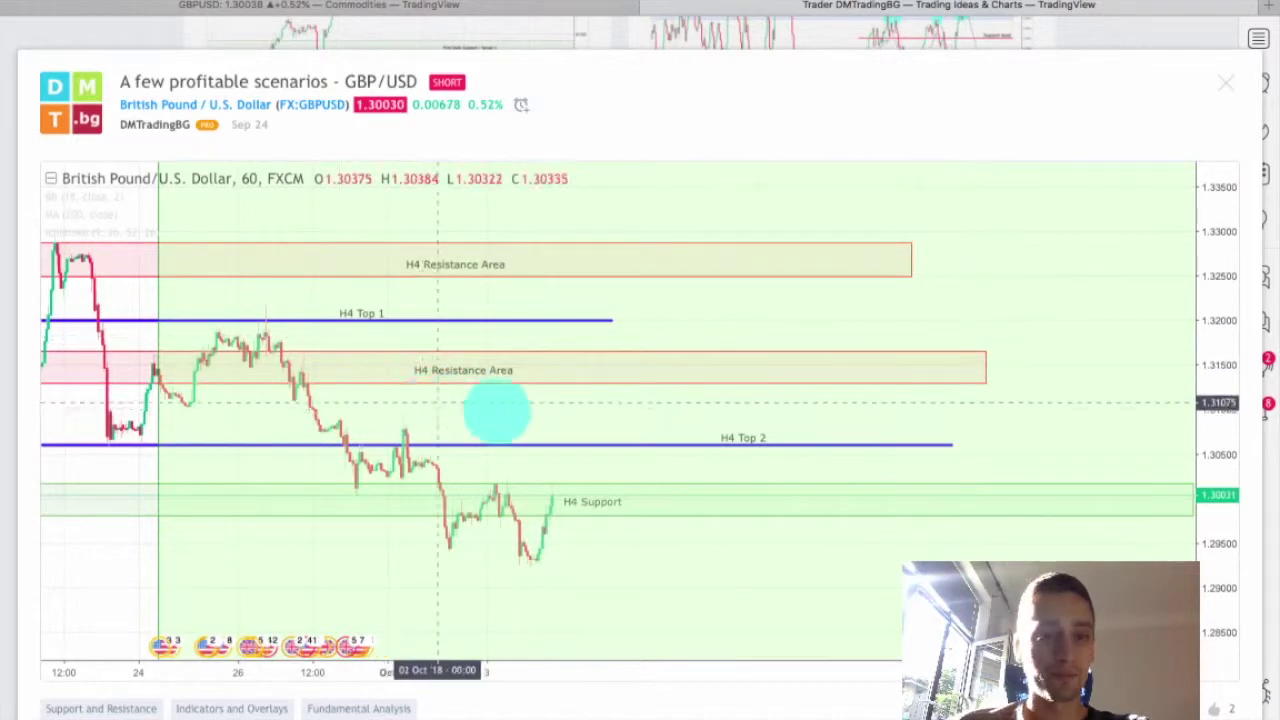
{"action": "left_click_drag", "start_coordinate": [496, 410], "coordinate": [640, 414]}
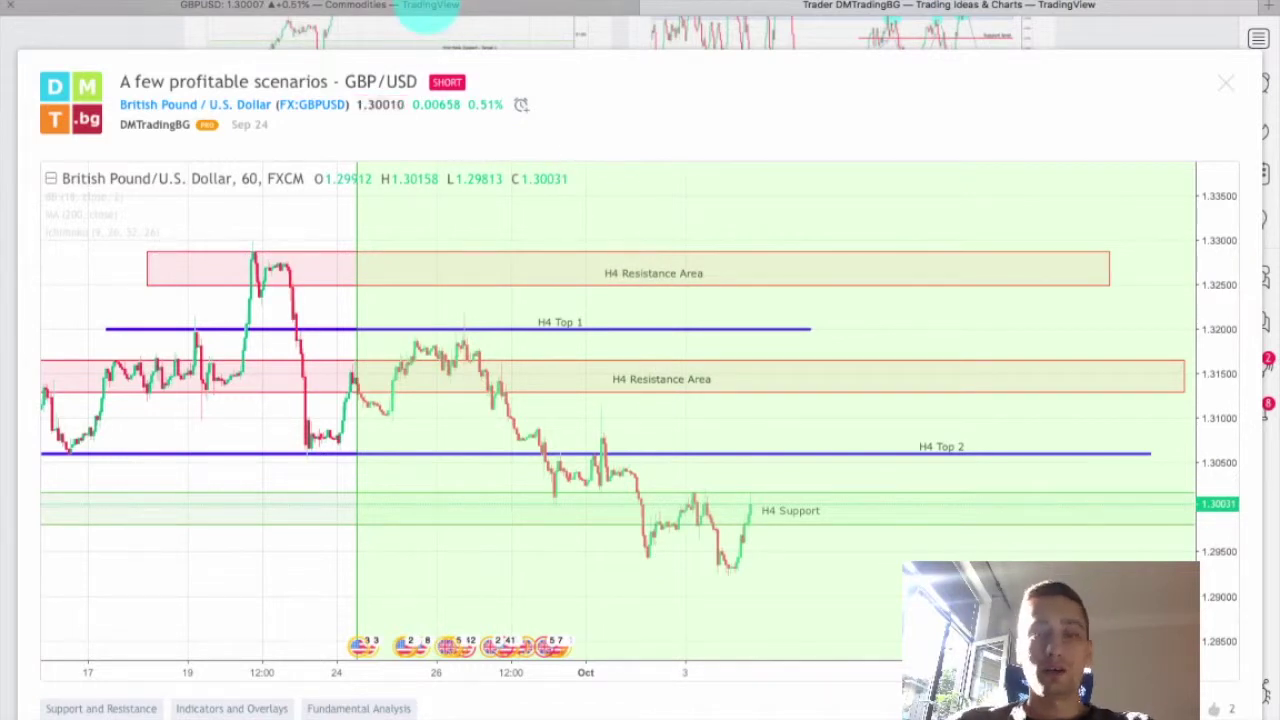
Open the live GBPUSD 1h chart and frame the resistance areas, H4 Top lines and H4 Support.
{"action": "left_click", "coordinate": [425, 8]}
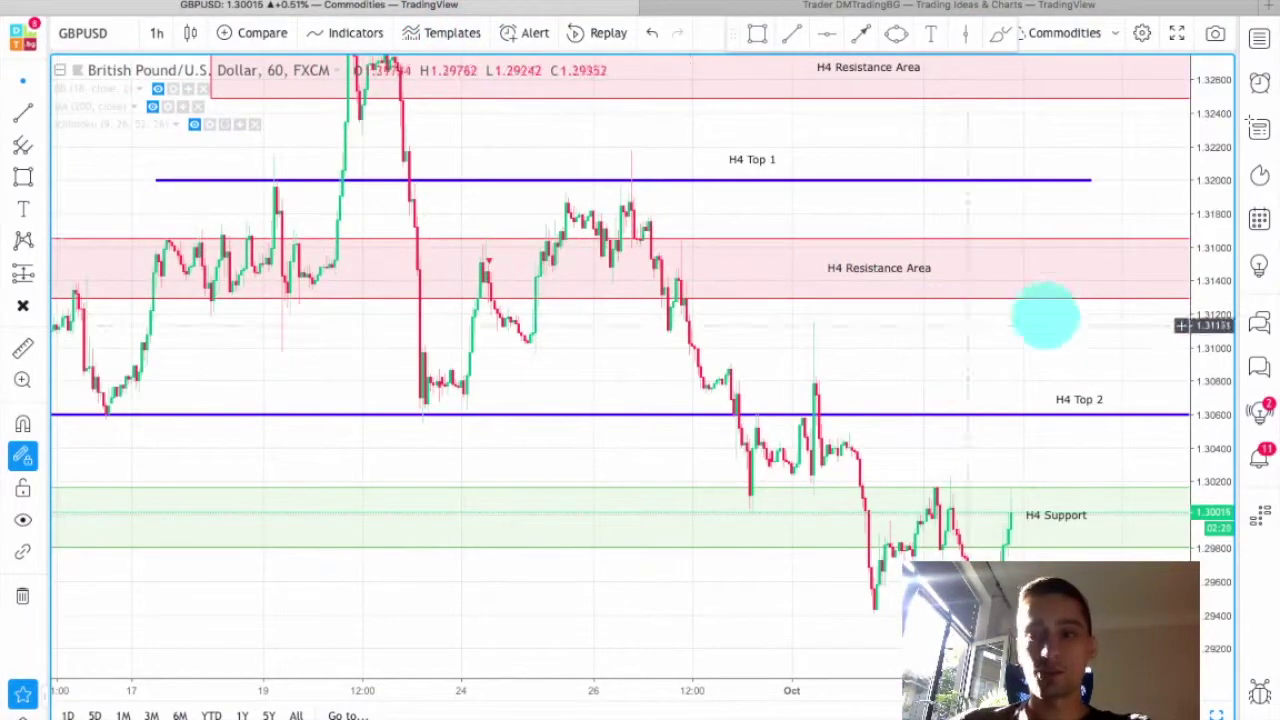
{"action": "left_click_drag", "start_coordinate": [1218, 198], "coordinate": [1211, 280]}
{"action": "left_click_drag", "start_coordinate": [937, 334], "coordinate": [893, 368]}
{"action": "mouse_move", "coordinate": [398, 303]}
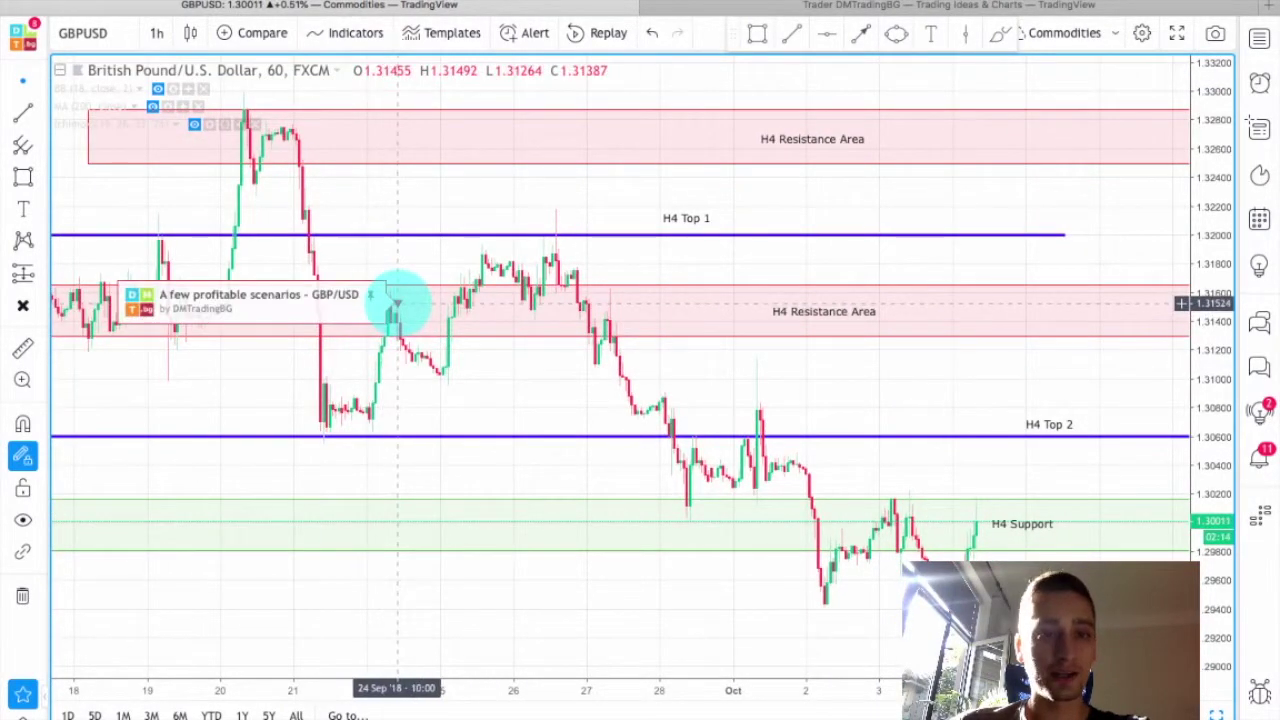
{"action": "left_click_drag", "start_coordinate": [557, 371], "coordinate": [609, 371]}
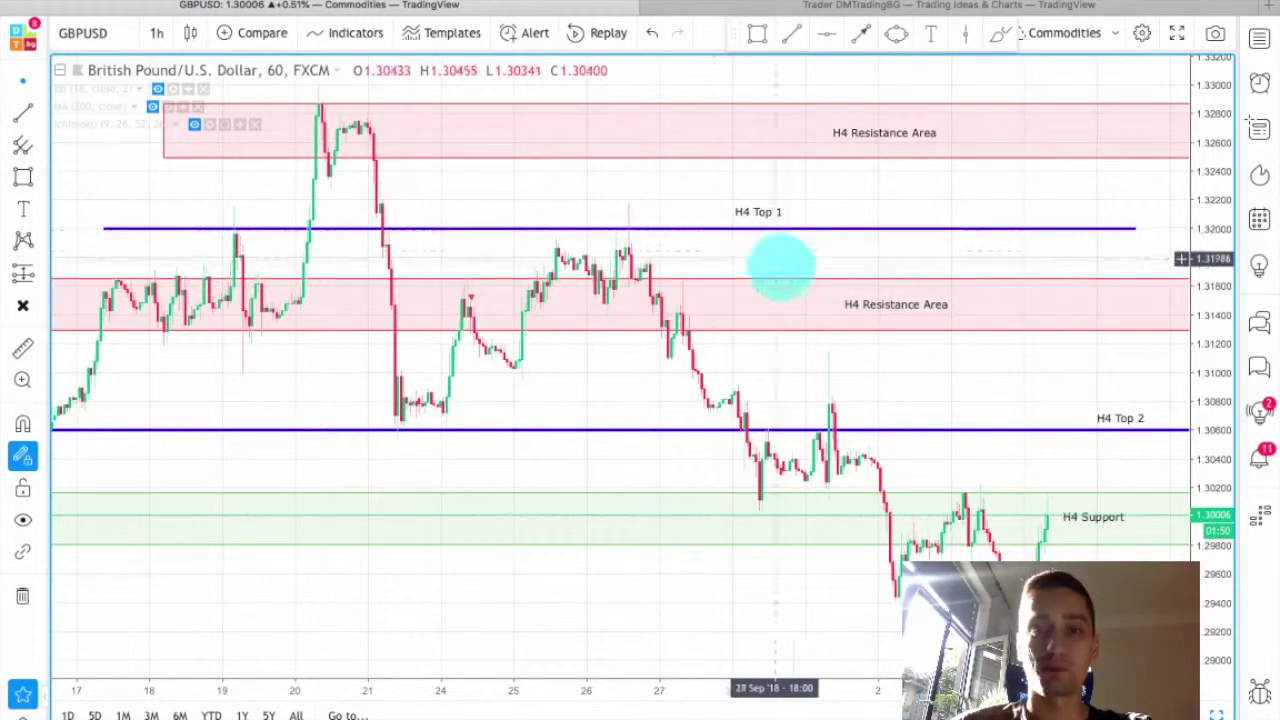
{"action": "scroll", "coordinate": [780, 255], "scroll_direction": "right", "scroll_amount": 2}
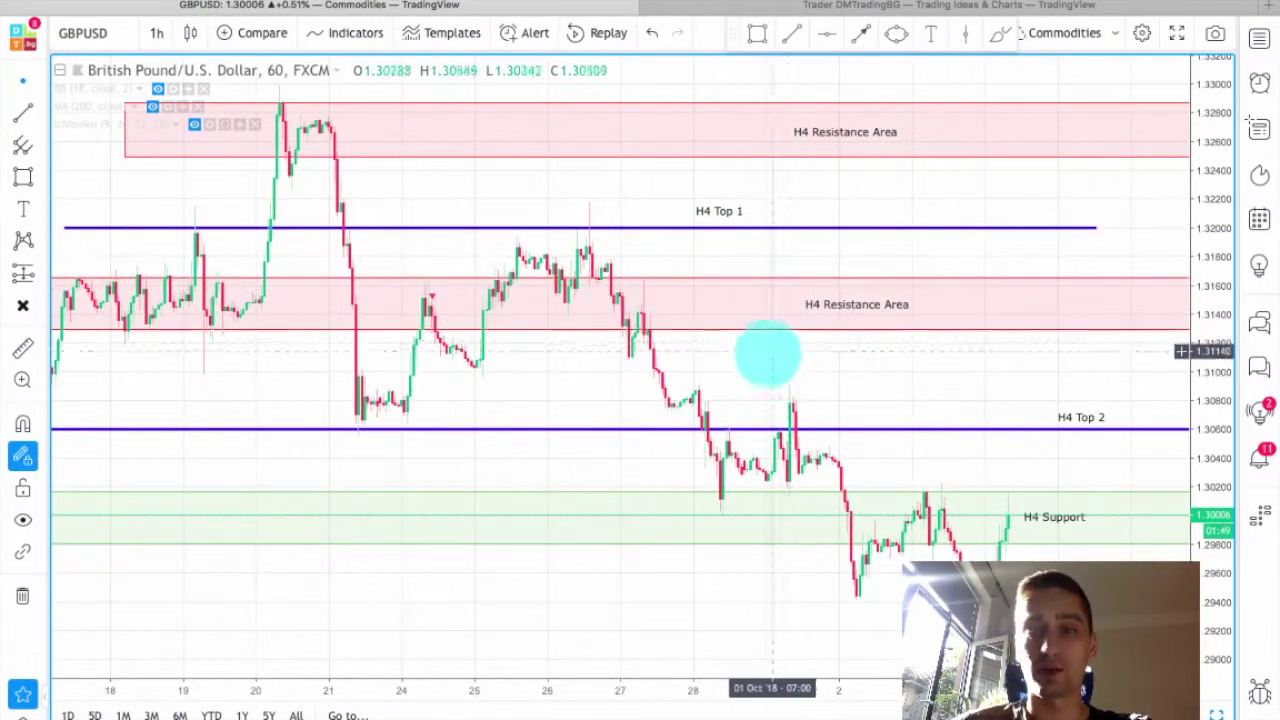
{"action": "scroll", "coordinate": [735, 348], "scroll_direction": "right", "scroll_amount": 1}
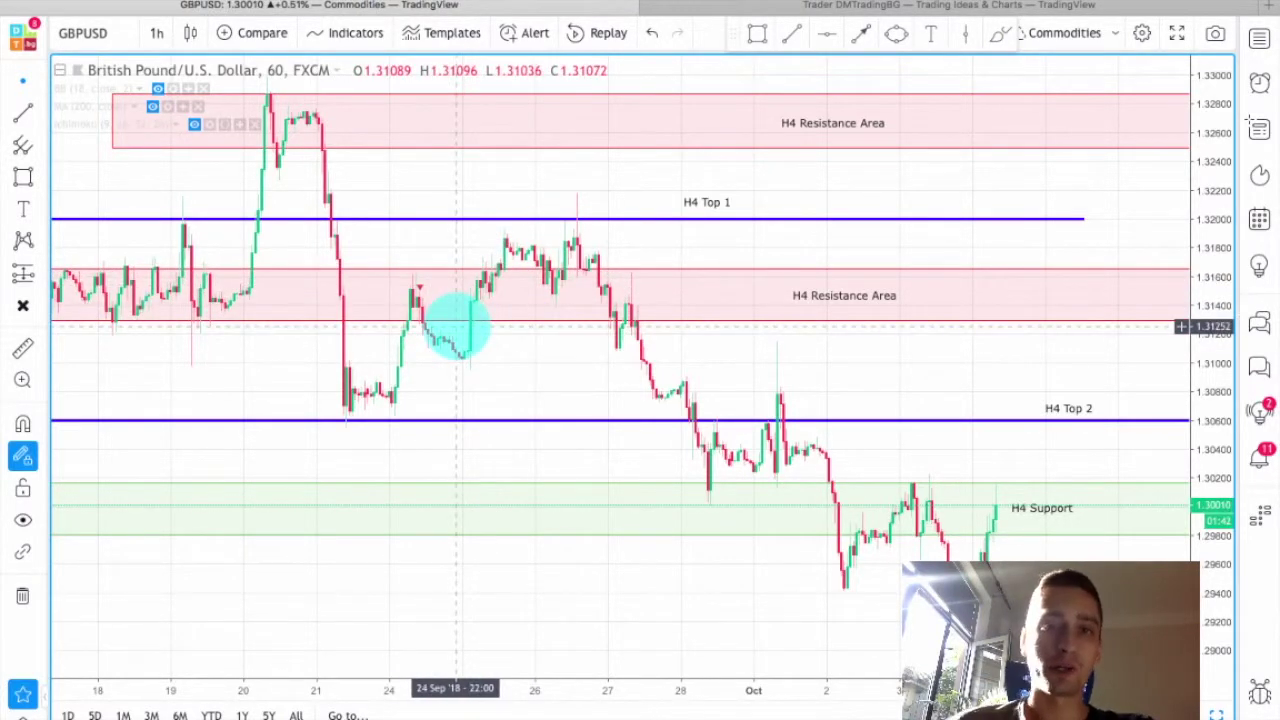
{"action": "scroll", "coordinate": [537, 348], "scroll_direction": "right", "scroll_amount": 2}
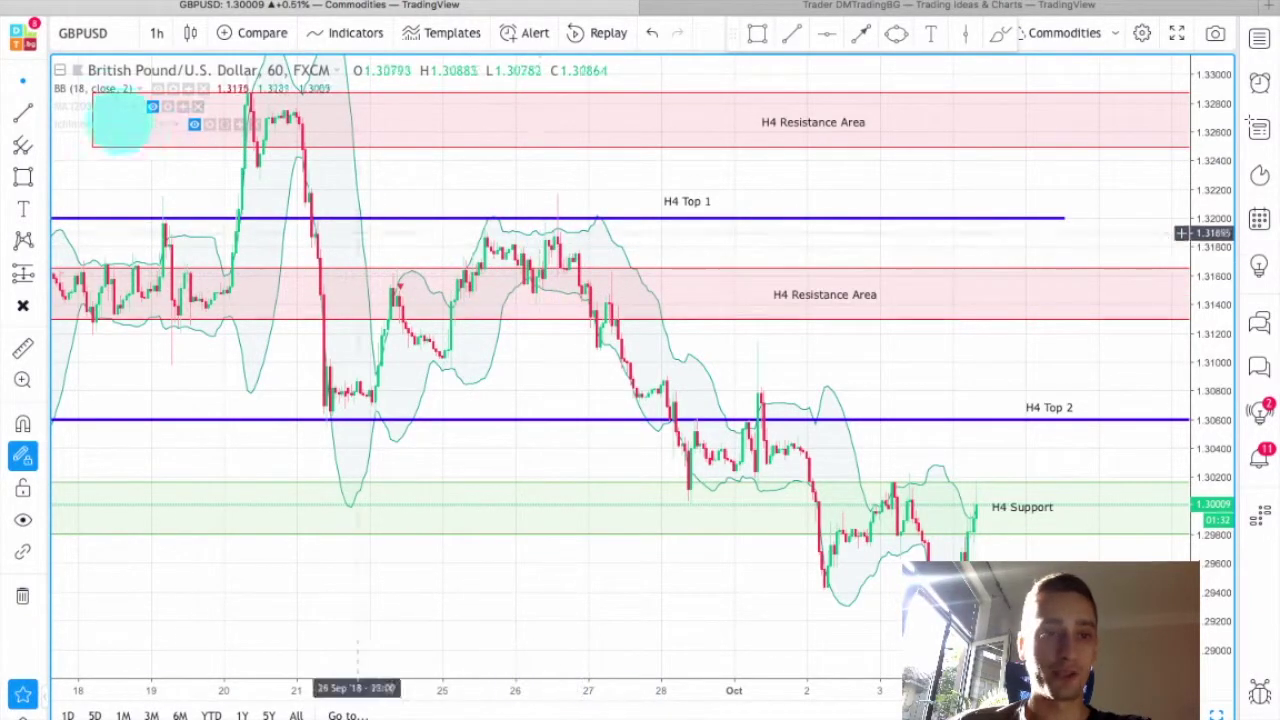
Draw a box over the resistance area near 1.3150–1.3190, stretched left over earlier candles.
{"action": "left_click", "coordinate": [23, 176]}
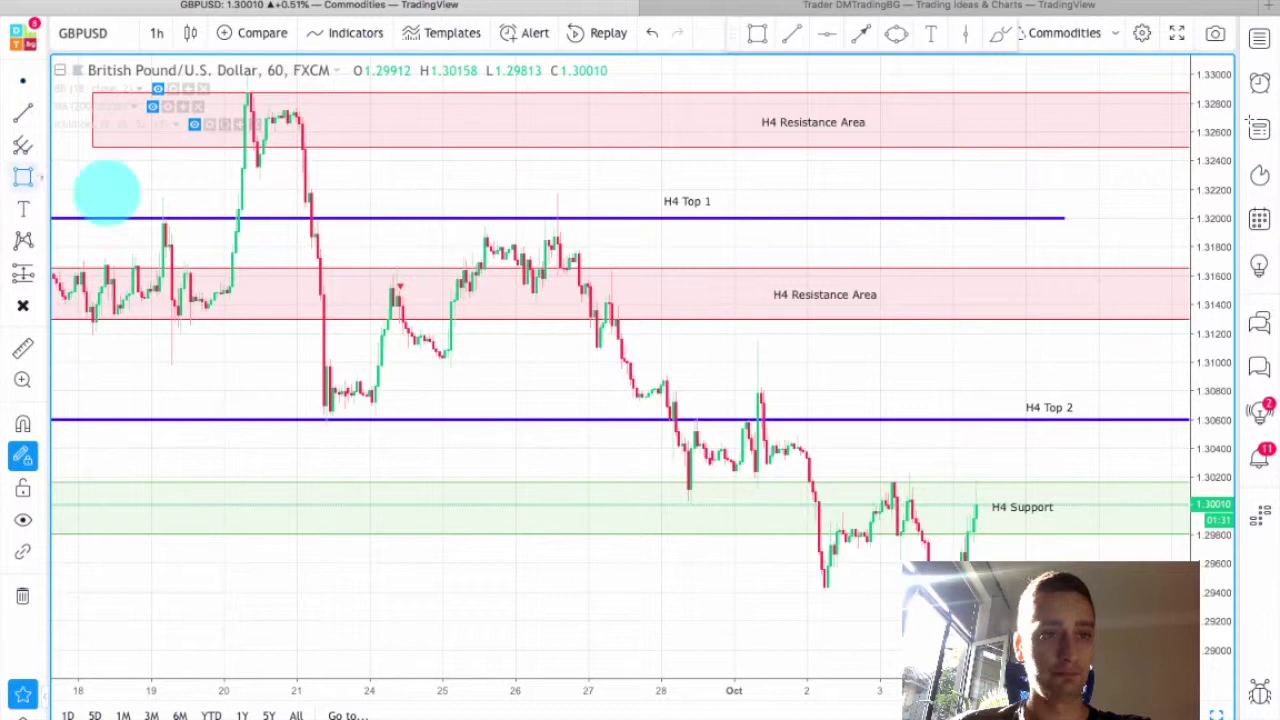
{"action": "mouse_move", "coordinate": [440, 231]}
{"action": "left_mouse_down"}
{"action": "mouse_move", "coordinate": [686, 294]}
{"action": "mouse_move", "coordinate": [724, 291]}
{"action": "left_mouse_up"}
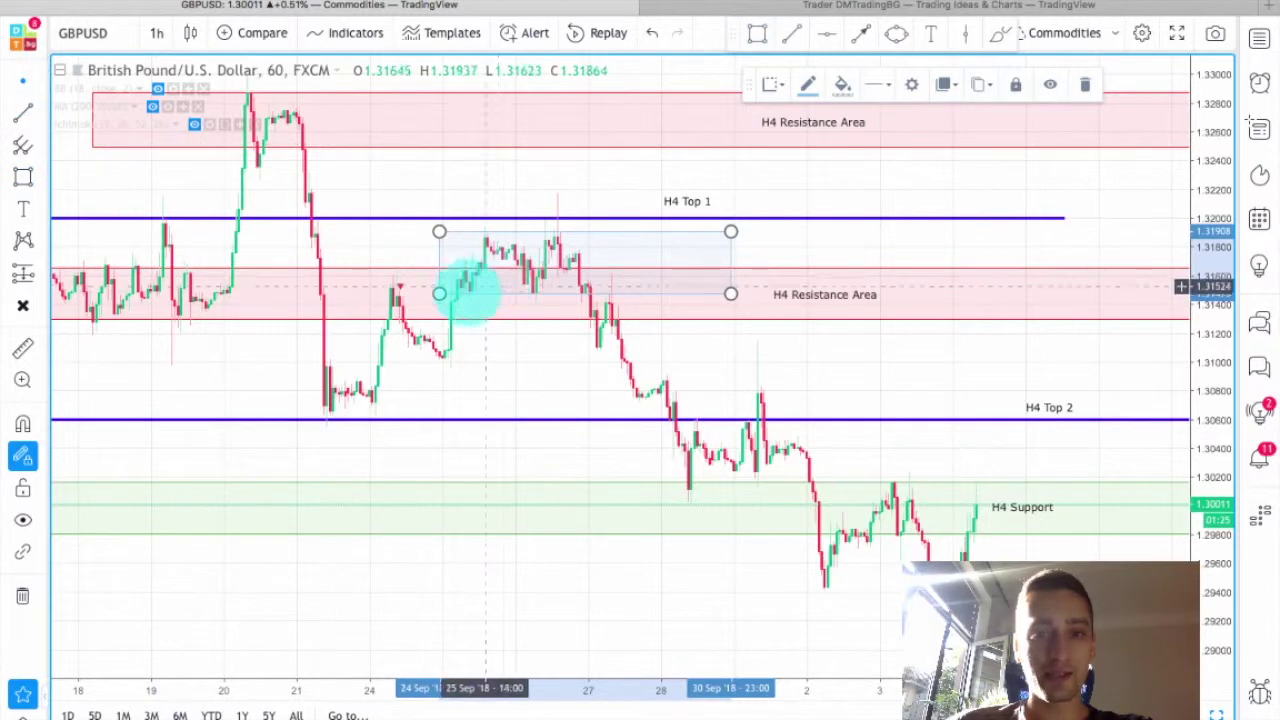
{"action": "left_click_drag", "start_coordinate": [439, 293], "coordinate": [375, 291]}
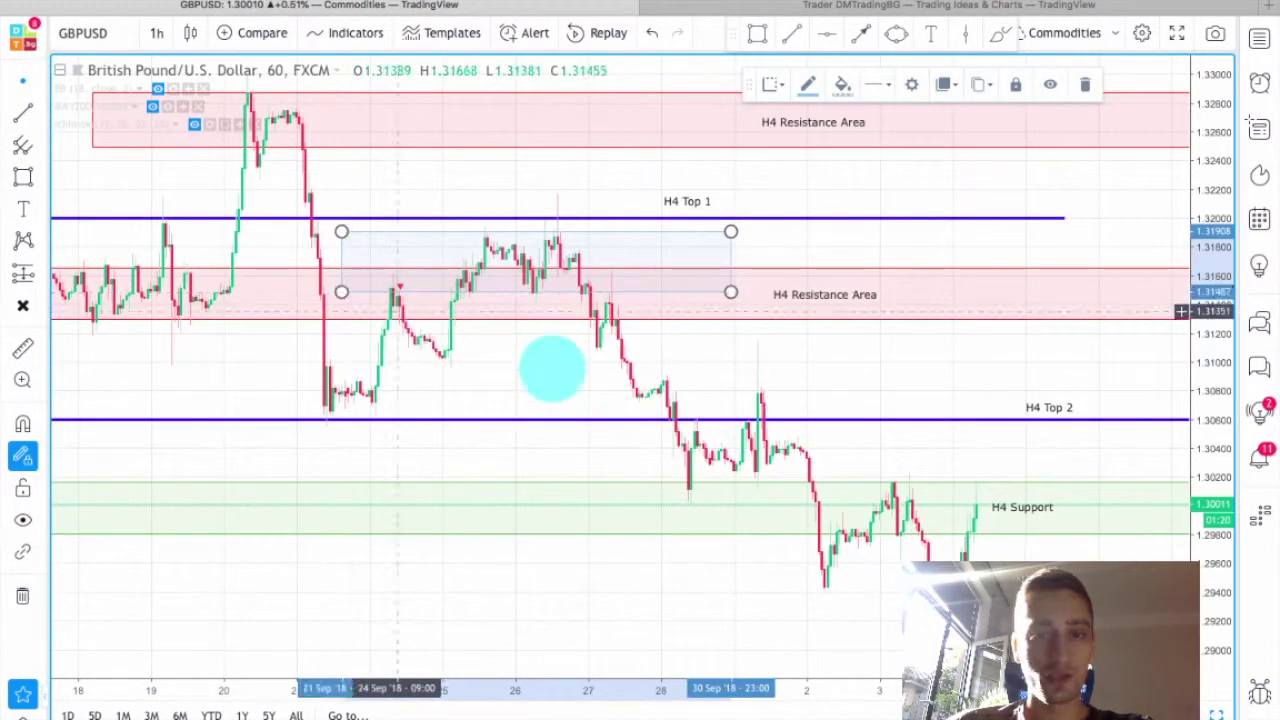
{"action": "left_click", "coordinate": [549, 363]}
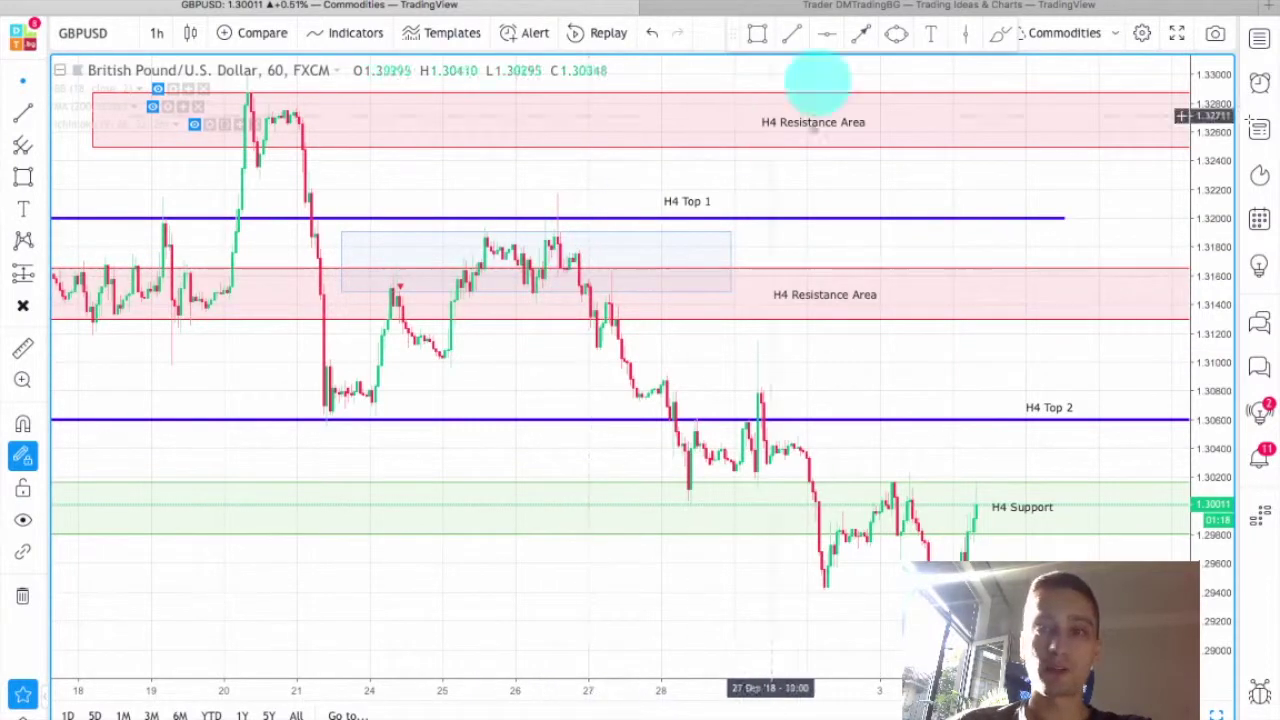
Add a green arrow pointing into the lower resistance area.
{"action": "left_click", "coordinate": [860, 32]}
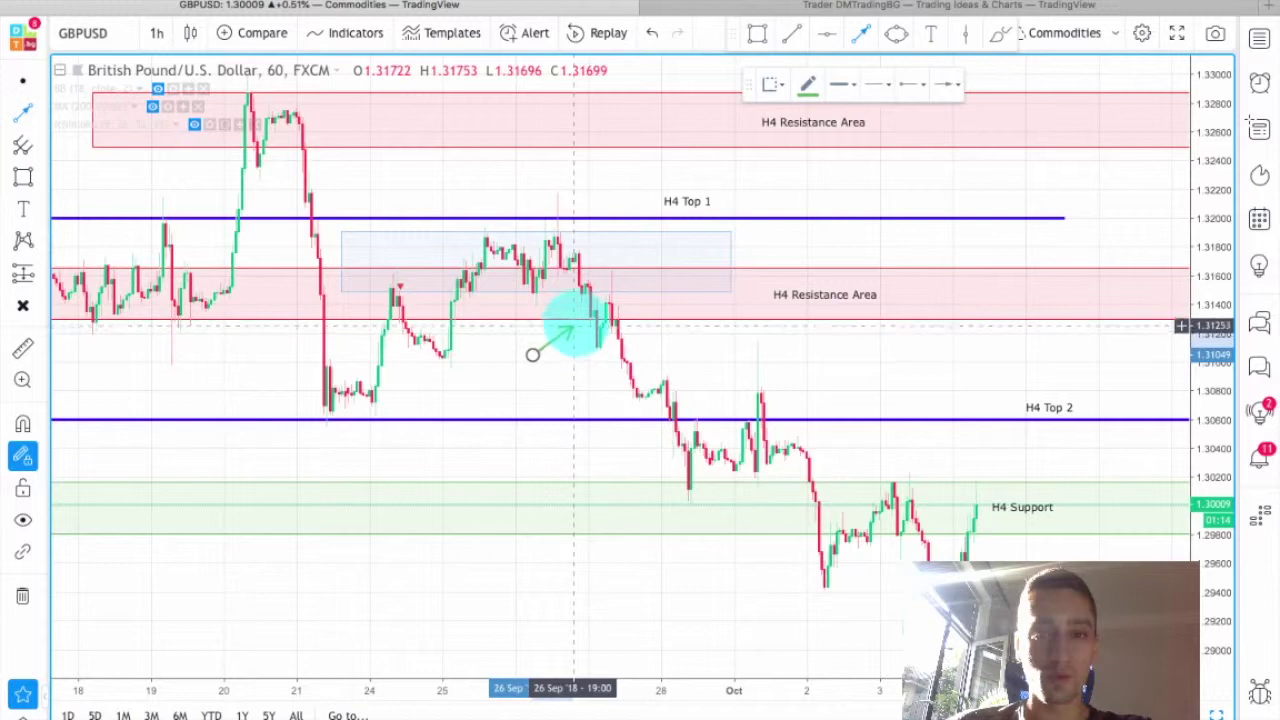
{"action": "left_click", "coordinate": [590, 315]}
{"action": "left_click", "coordinate": [34, 88]}
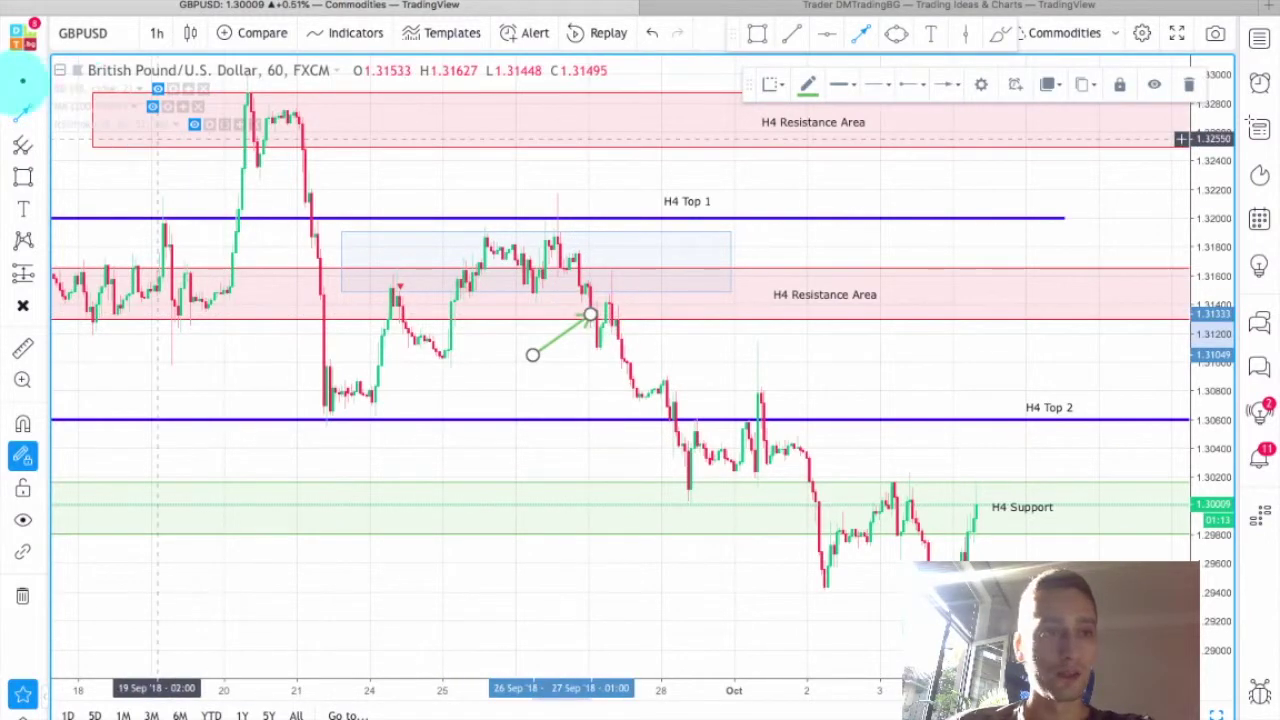
{"action": "left_click", "coordinate": [471, 343]}
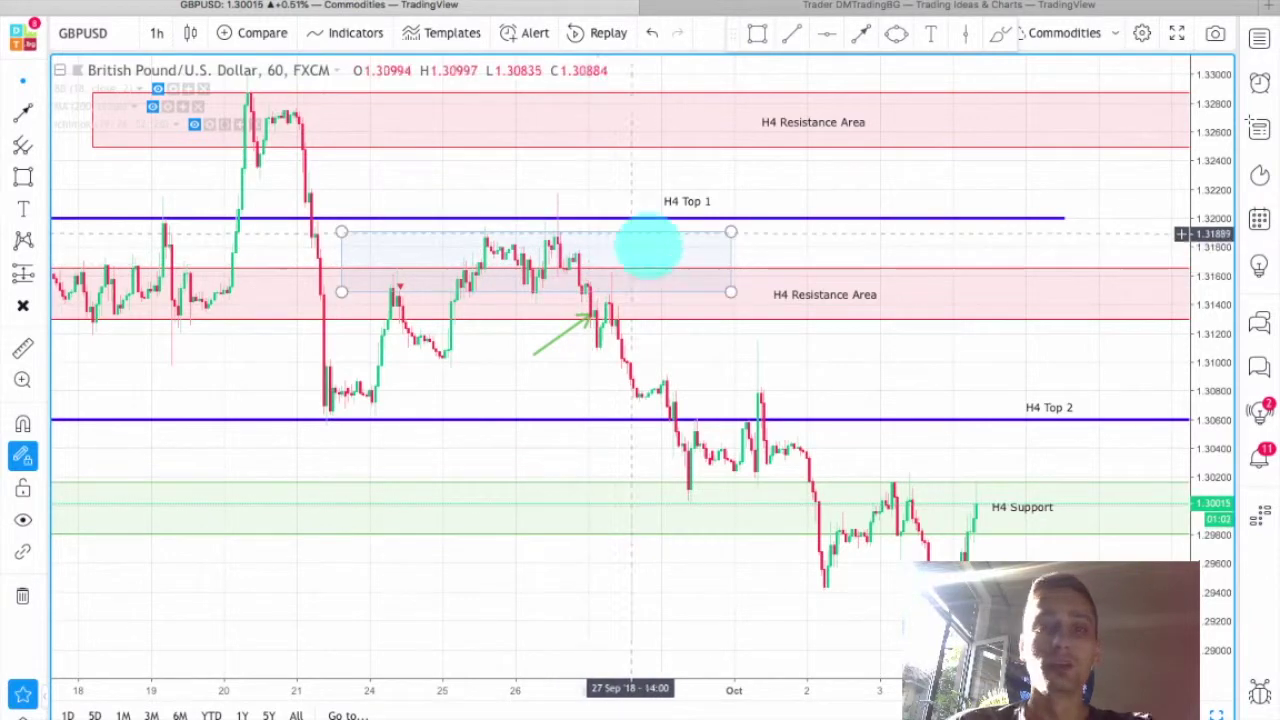
{"action": "left_click_drag", "start_coordinate": [708, 351], "coordinate": [669, 260]}
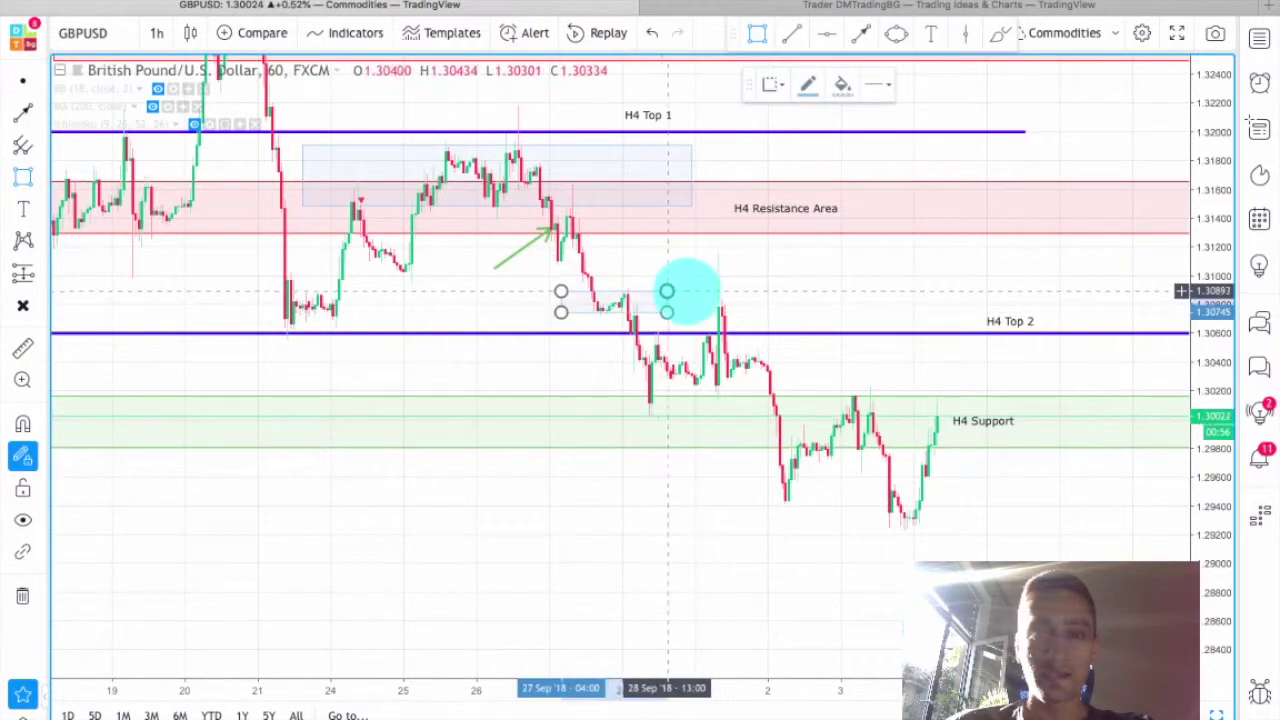
Draw a green arrow from below H4 Top 2 up to the small box.
{"action": "left_click", "coordinate": [858, 34]}
{"action": "left_click", "coordinate": [540, 367]}
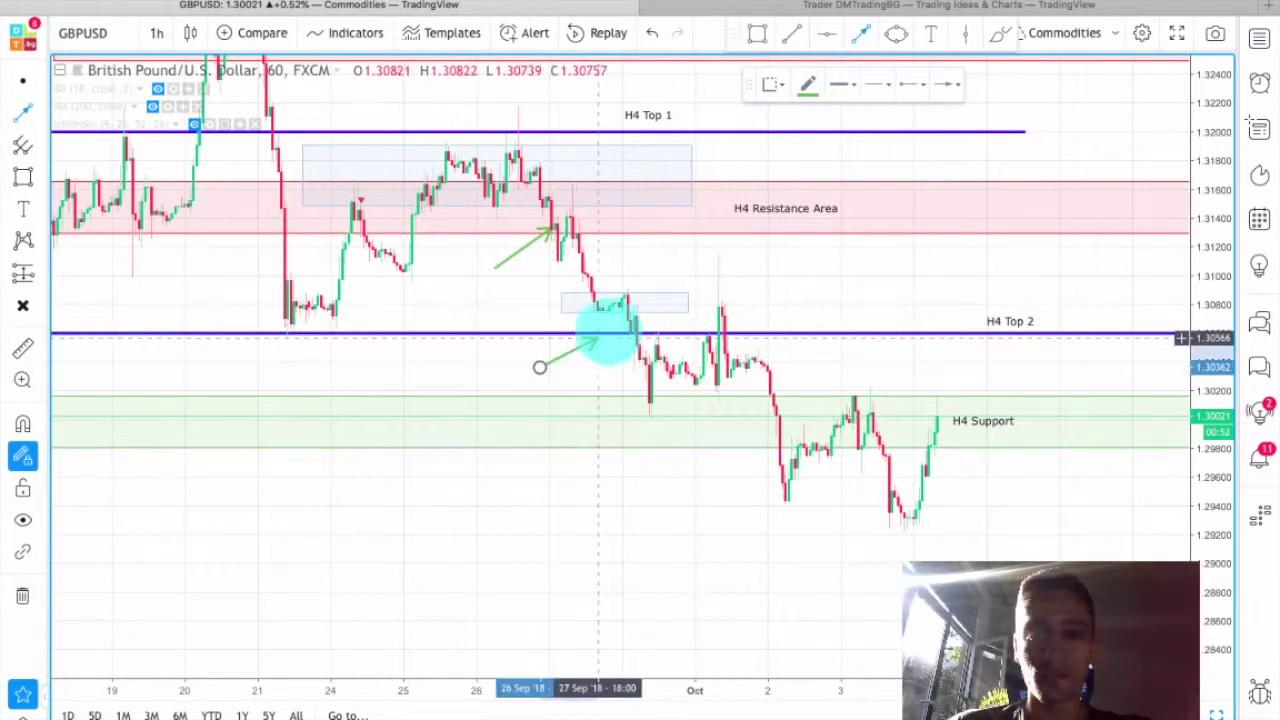
{"action": "left_click", "coordinate": [627, 320]}
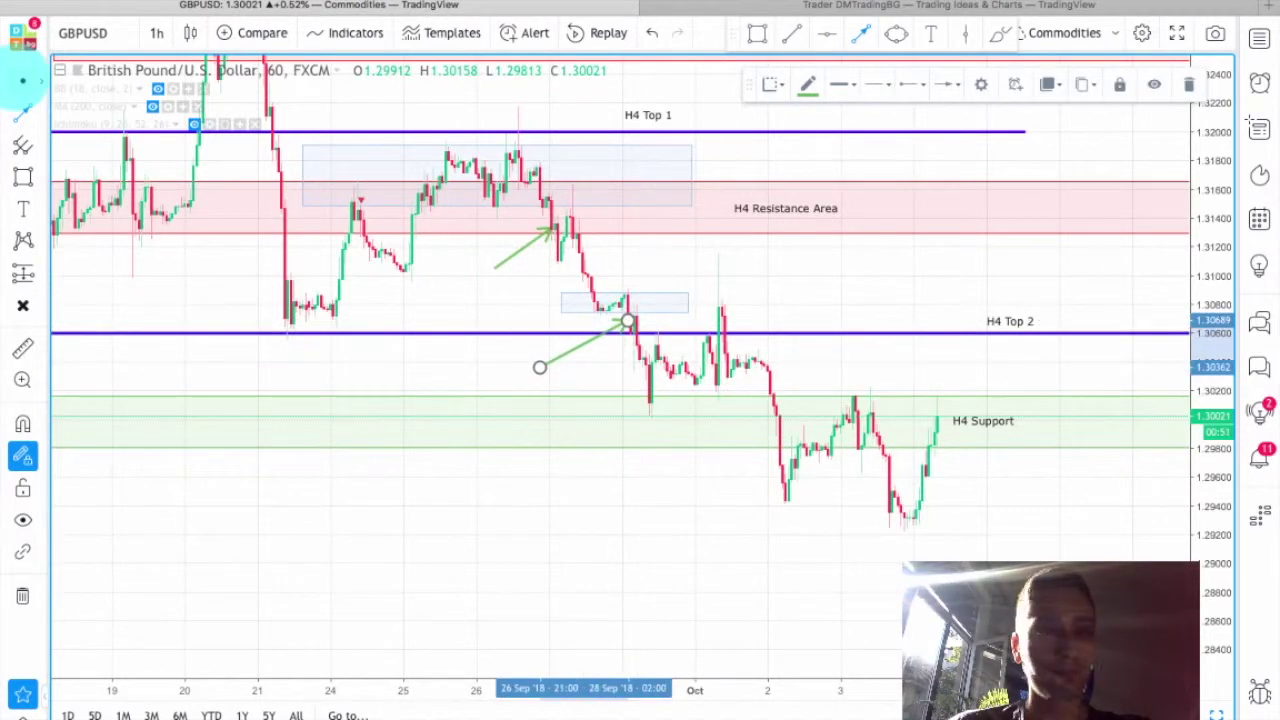
{"action": "left_click", "coordinate": [940, 280]}
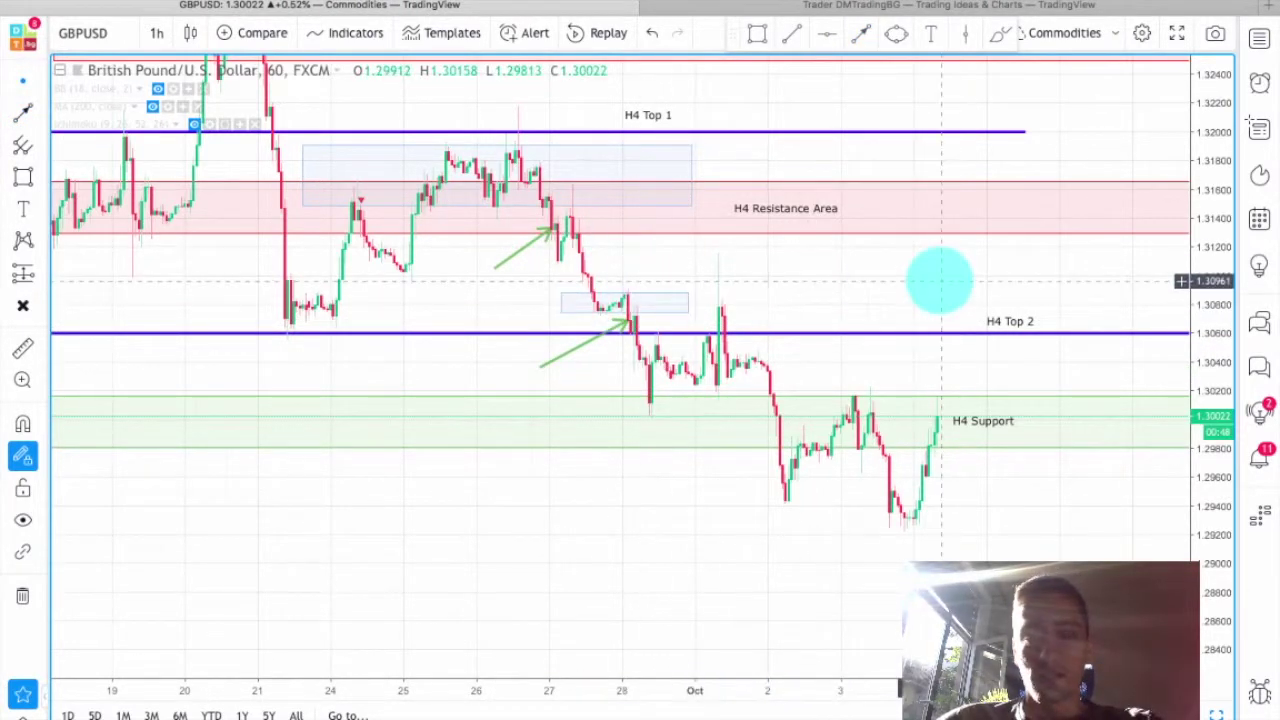
{"action": "left_click_drag", "start_coordinate": [860, 266], "coordinate": [794, 260]}
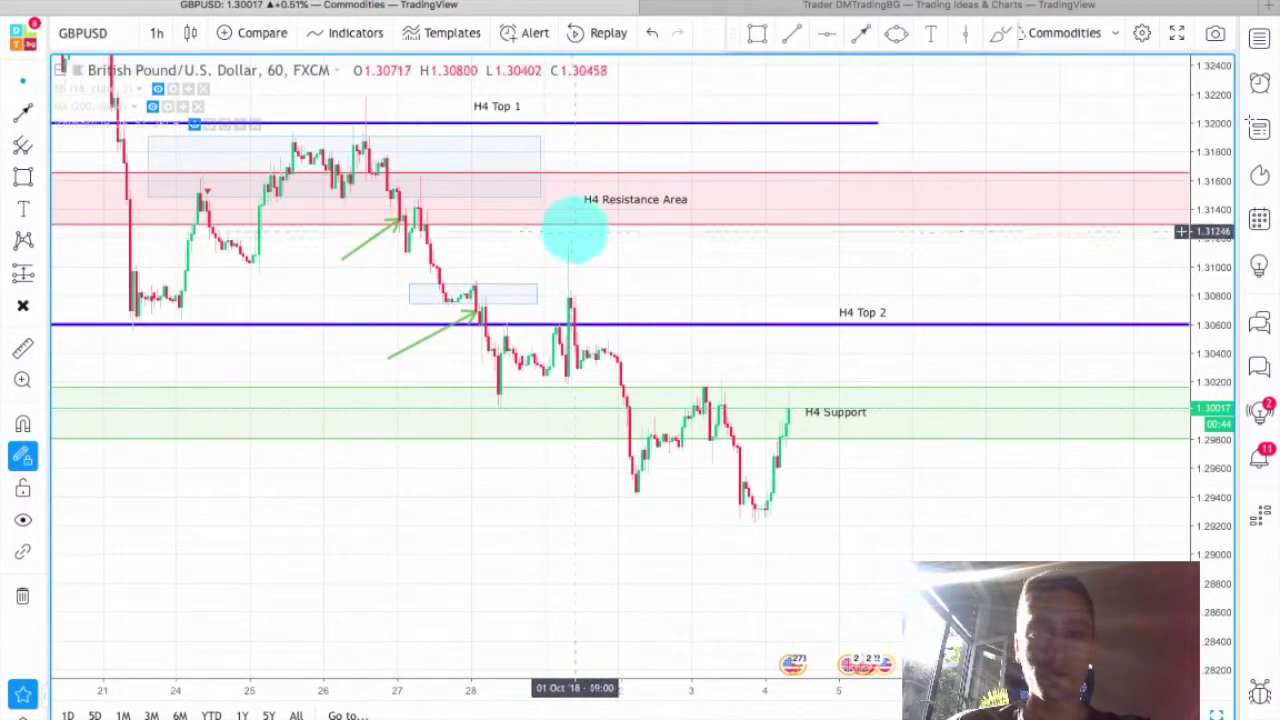
Box the early-October consolidation above H4 Support with a green arrow rising into it.
{"action": "left_click", "coordinate": [757, 33]}
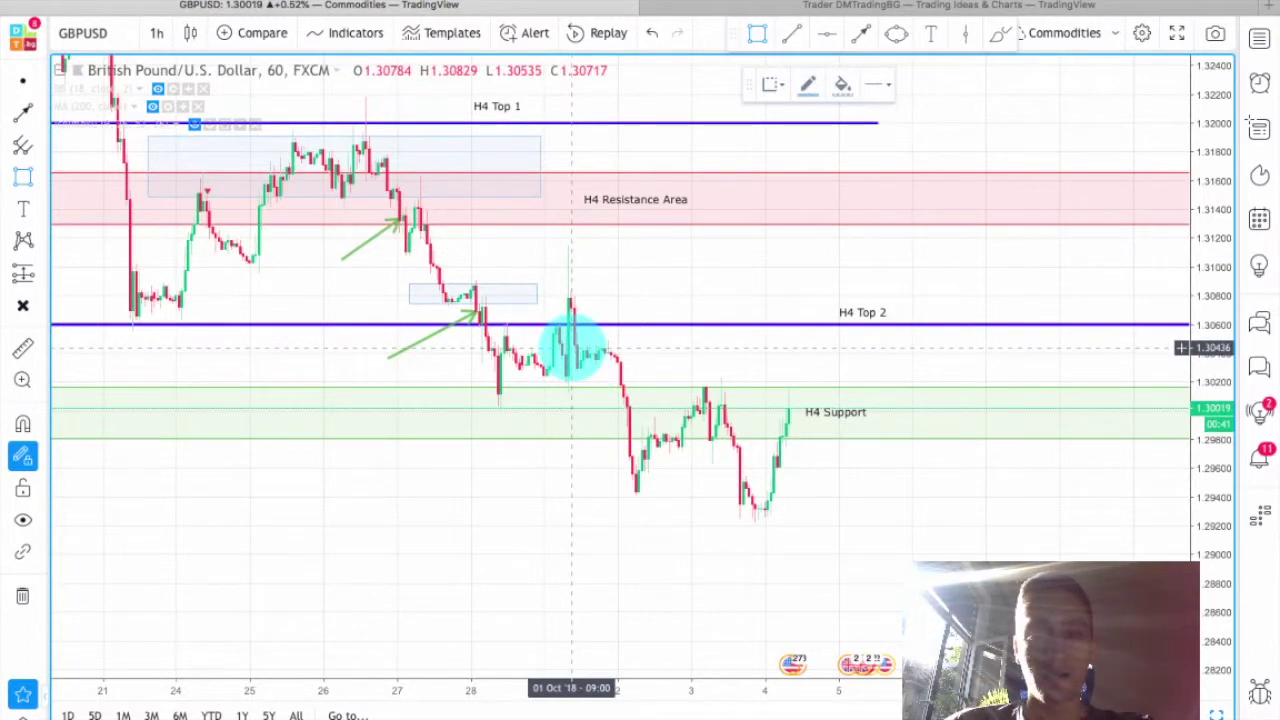
{"action": "left_click", "coordinate": [571, 348]}
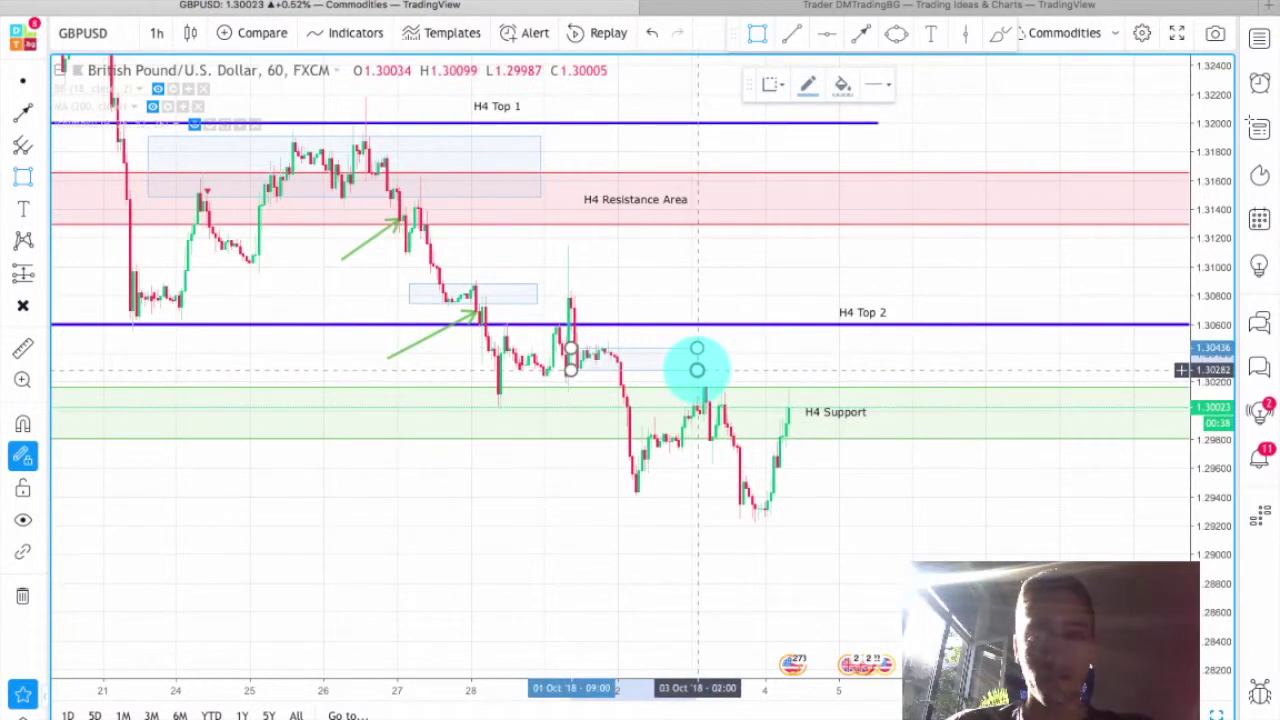
{"action": "left_click", "coordinate": [697, 370]}
{"action": "left_click", "coordinate": [860, 33]}
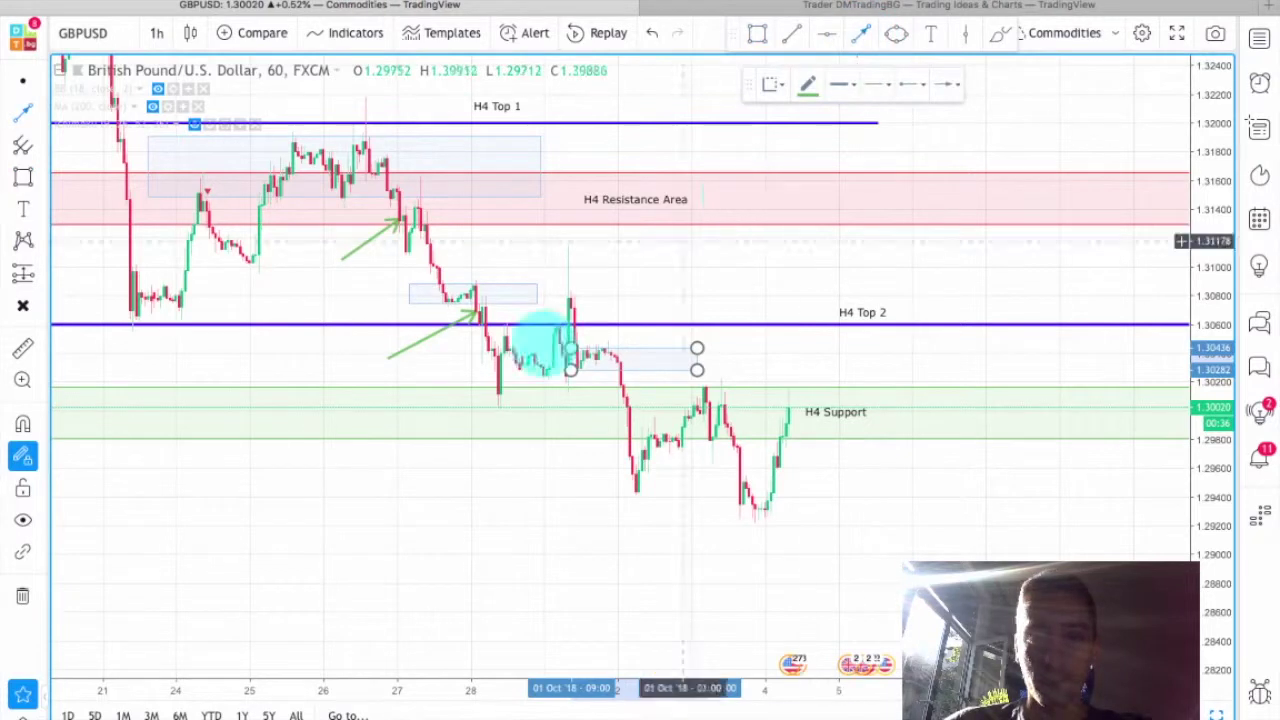
{"action": "left_click_drag", "start_coordinate": [540, 467], "coordinate": [620, 386]}
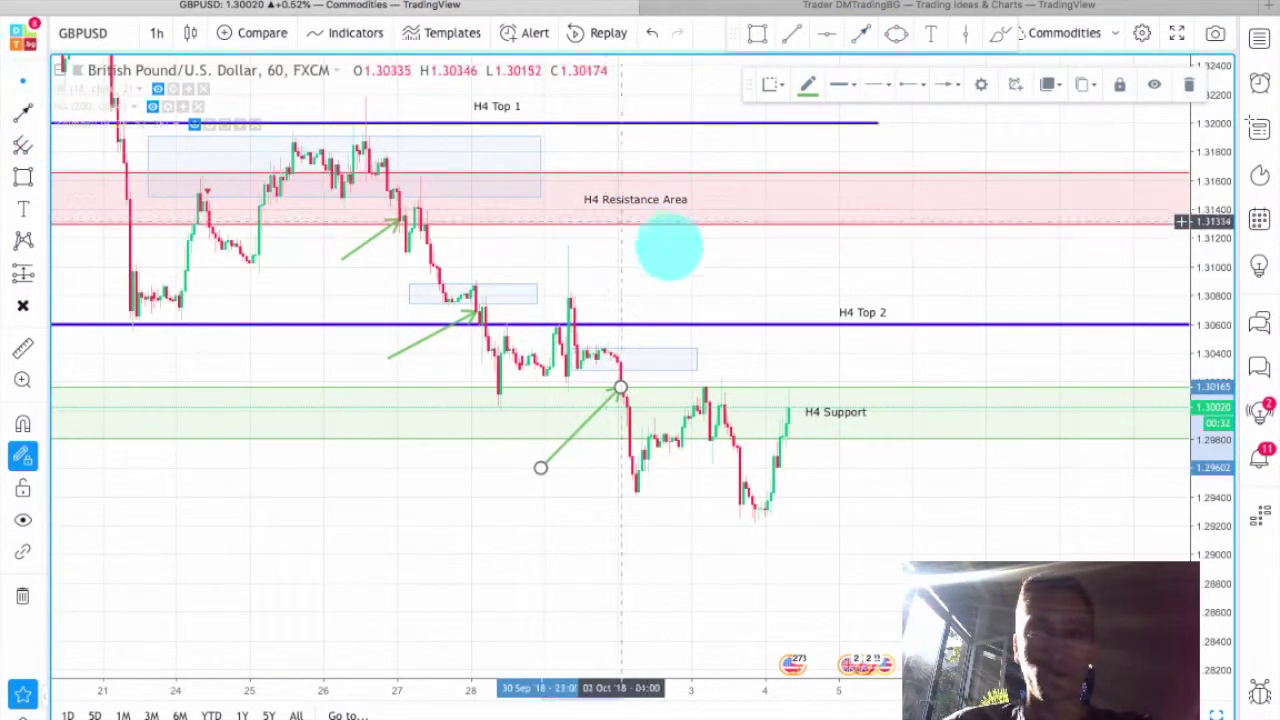
{"action": "left_click", "coordinate": [487, 213]}
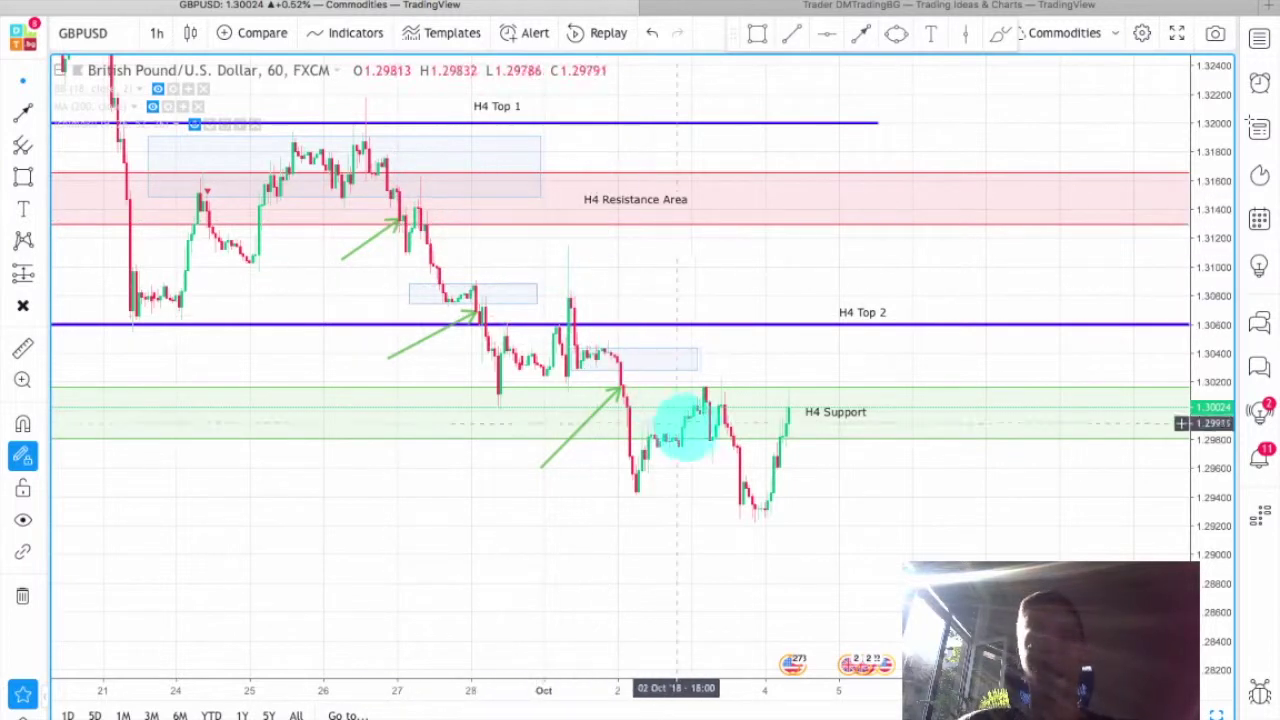
Frame the resistance highs and set the Brush tool colour to blue.
{"action": "scroll", "coordinate": [645, 283], "scroll_direction": "down", "scroll_amount": 1}
{"action": "left_click_drag", "start_coordinate": [645, 283], "coordinate": [577, 286]}
{"action": "scroll", "coordinate": [749, 294], "scroll_direction": "left", "scroll_amount": 5}
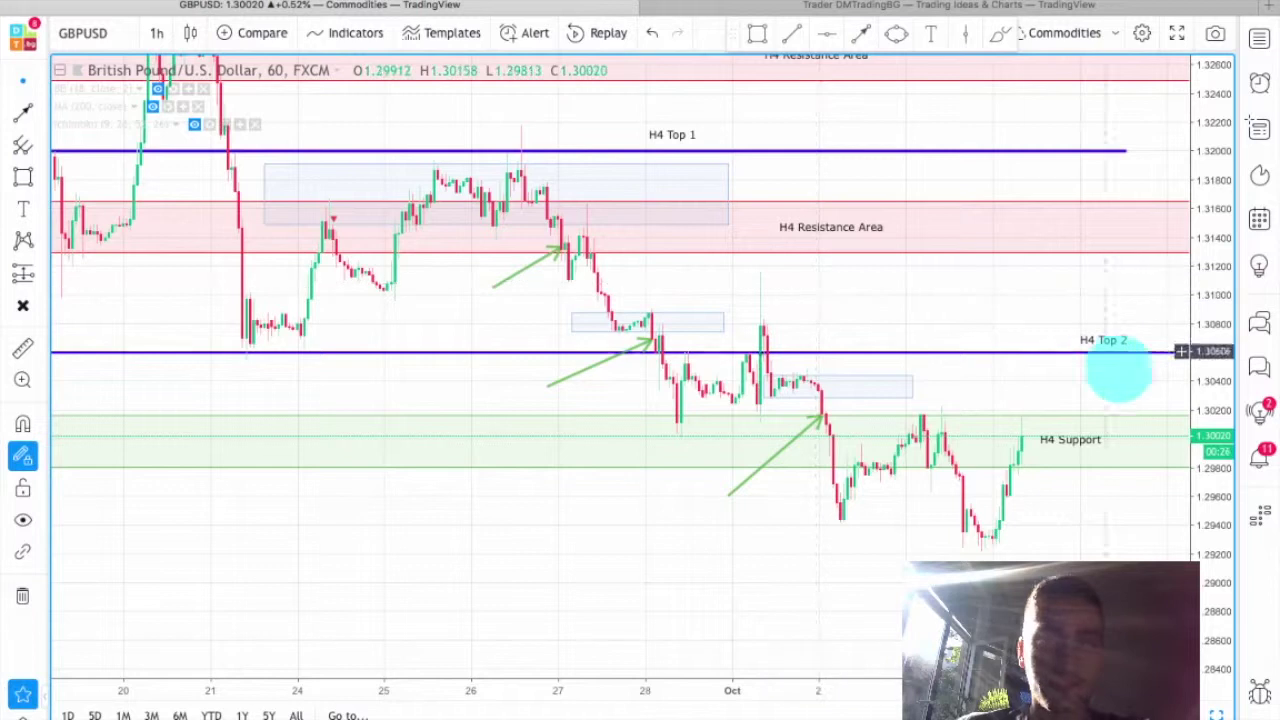
{"action": "left_click_drag", "start_coordinate": [1186, 386], "coordinate": [1200, 334]}
{"action": "left_click_drag", "start_coordinate": [910, 300], "coordinate": [847, 332]}
{"action": "left_click", "coordinate": [1000, 33]}
{"action": "left_click", "coordinate": [808, 84]}
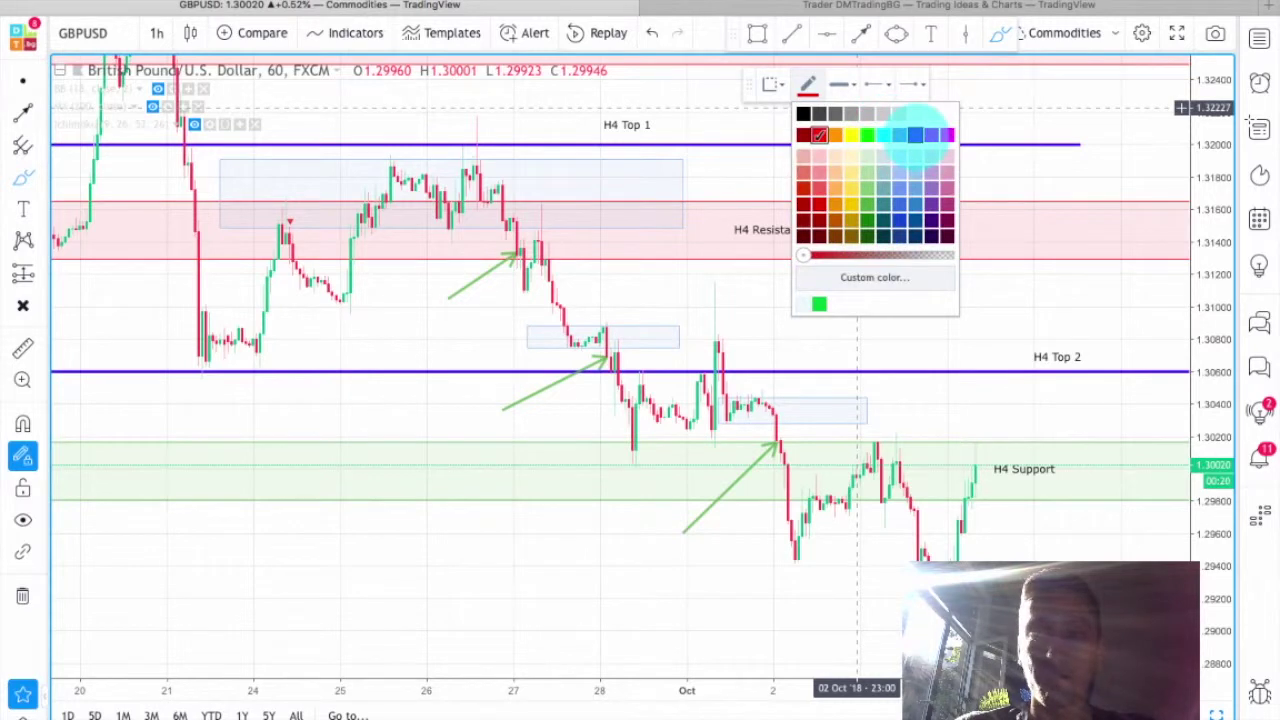
{"action": "left_click", "coordinate": [925, 135]}
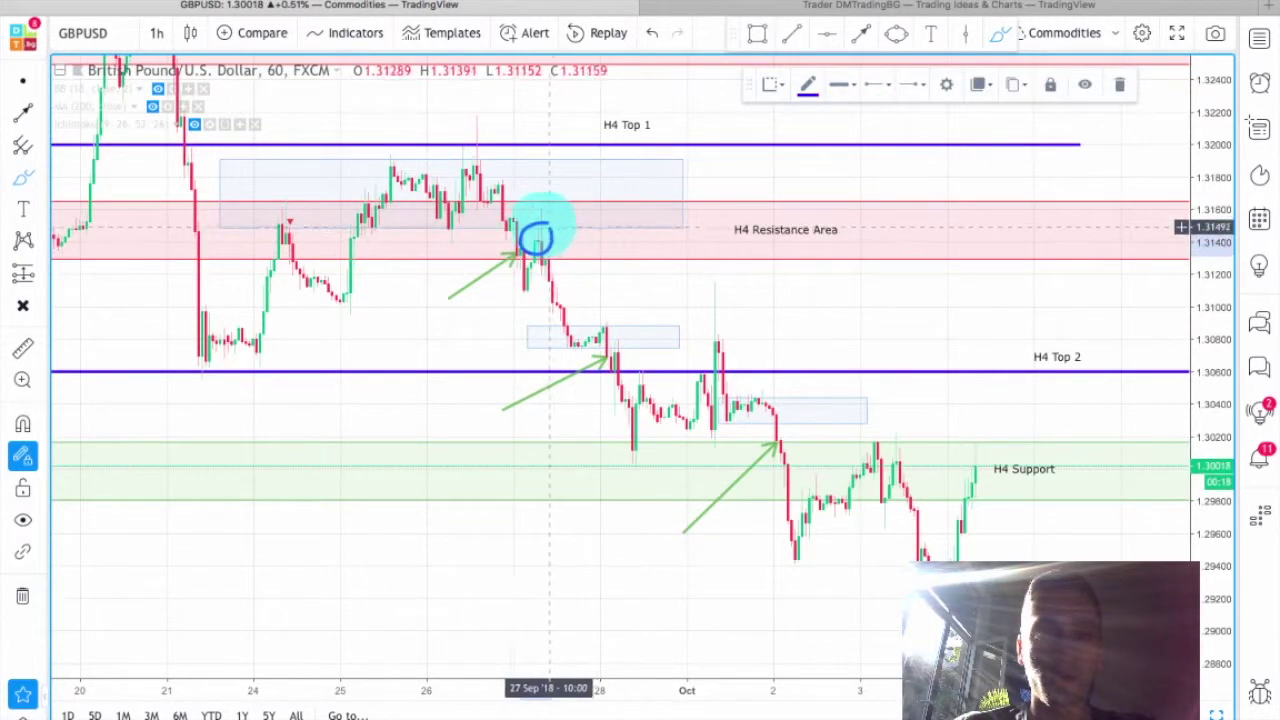
Circle the 27 Sep candle top in H4 Resistance Area and the 1 Oct wick spike above H4 Top 2.
{"action": "left_click_drag", "start_coordinate": [545, 225], "coordinate": [538, 223]}
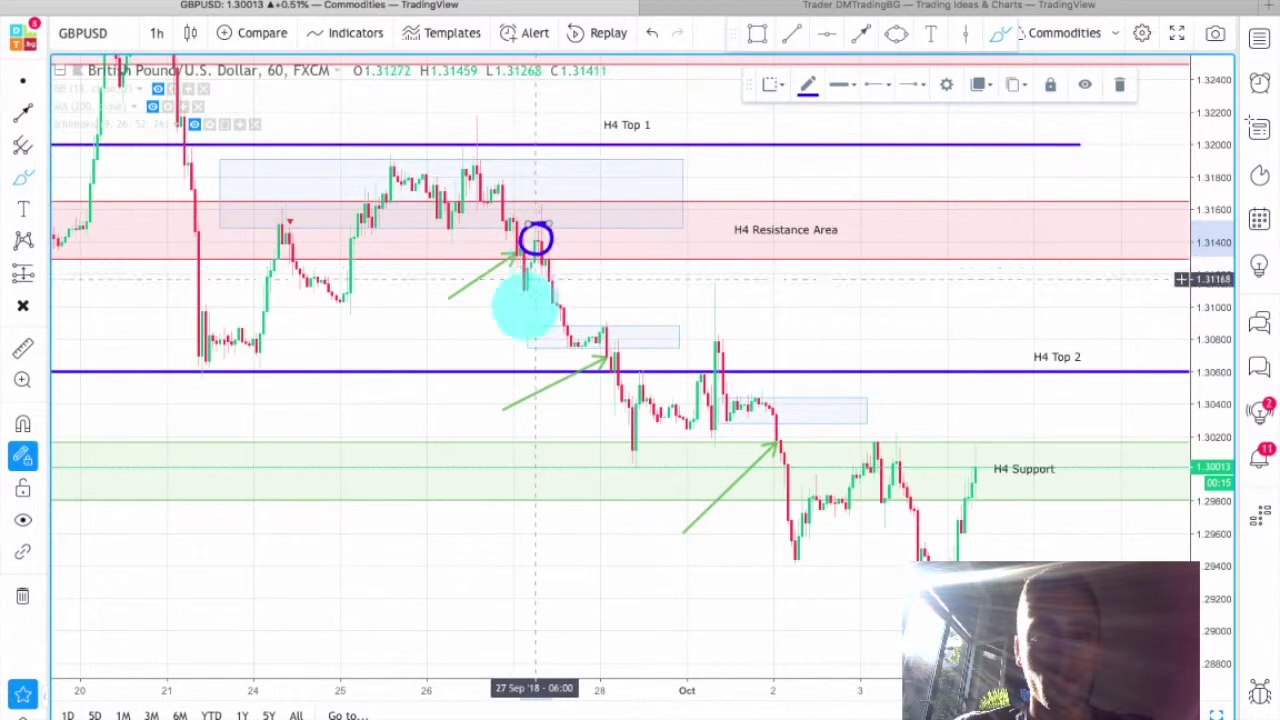
{"action": "left_click_drag", "start_coordinate": [538, 265], "coordinate": [550, 270]}
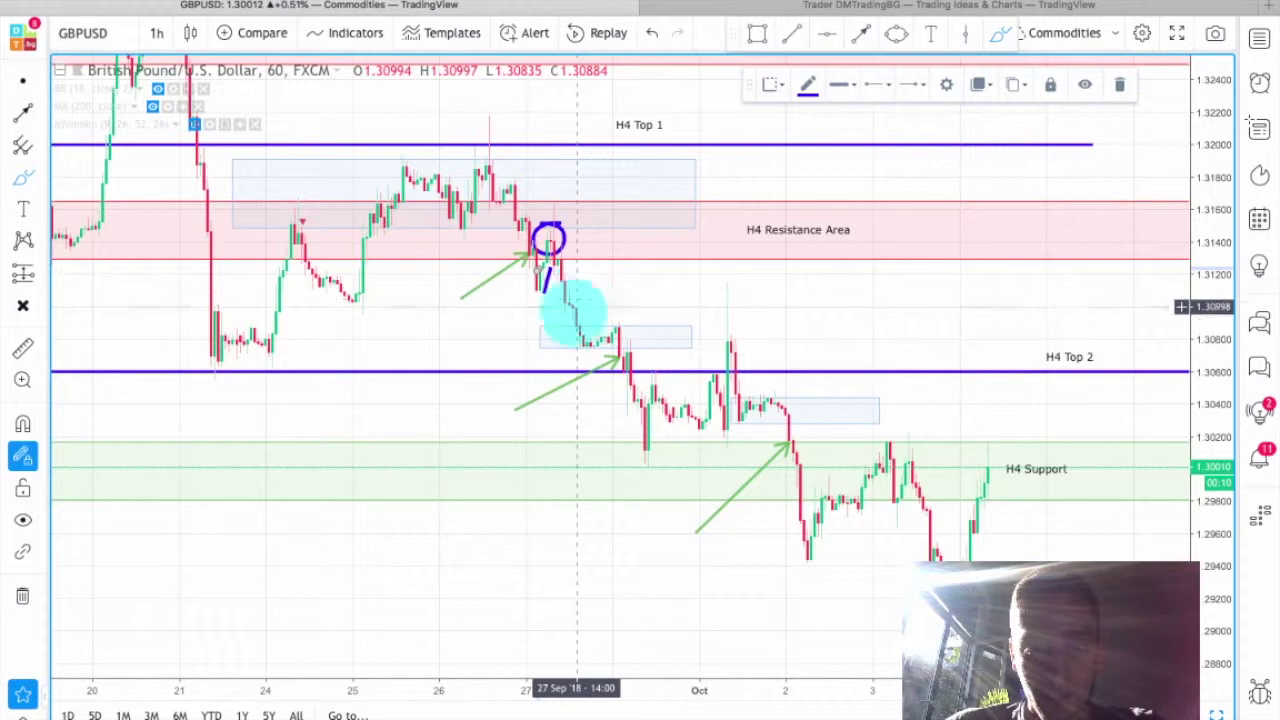
{"action": "scroll", "coordinate": [700, 320], "scroll_direction": "up", "scroll_amount": 2}
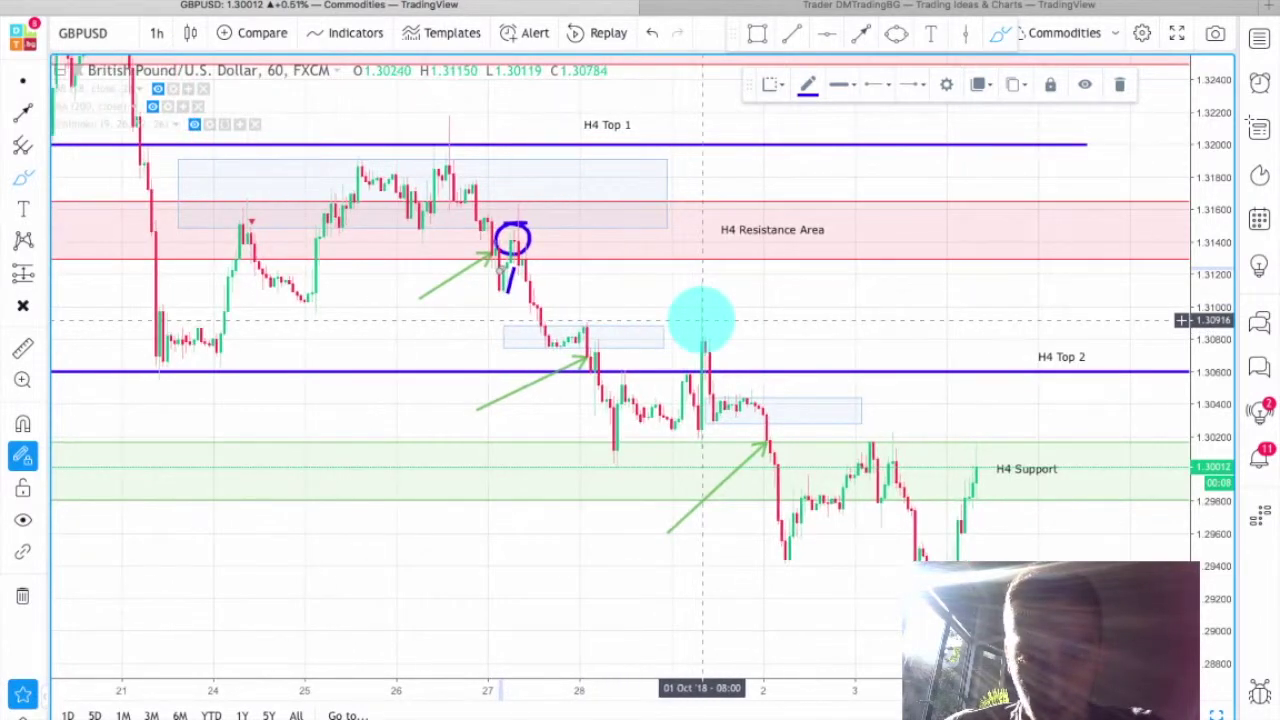
{"action": "mouse_move", "coordinate": [686, 330]}
{"action": "left_mouse_down"}
{"action": "mouse_move", "coordinate": [723, 349]}
{"action": "mouse_move", "coordinate": [686, 329]}
{"action": "left_mouse_up"}
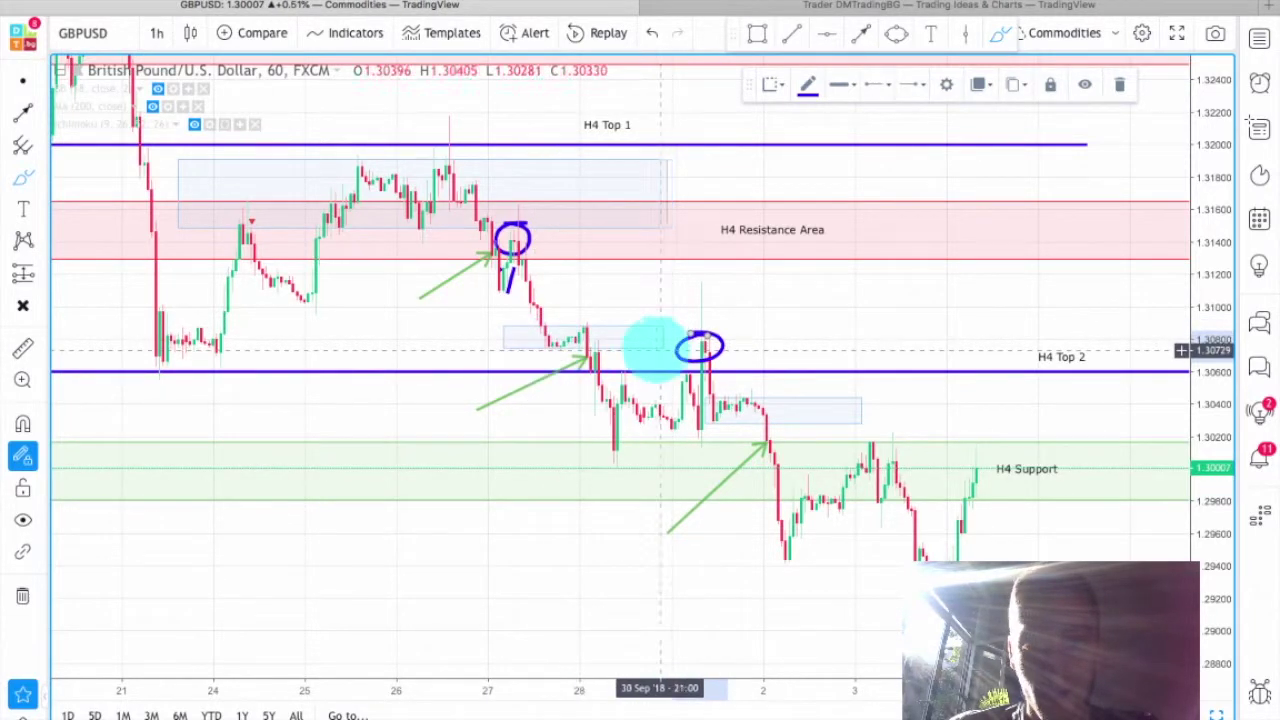
{"action": "scroll", "coordinate": [548, 333], "scroll_direction": "down", "scroll_amount": 1}
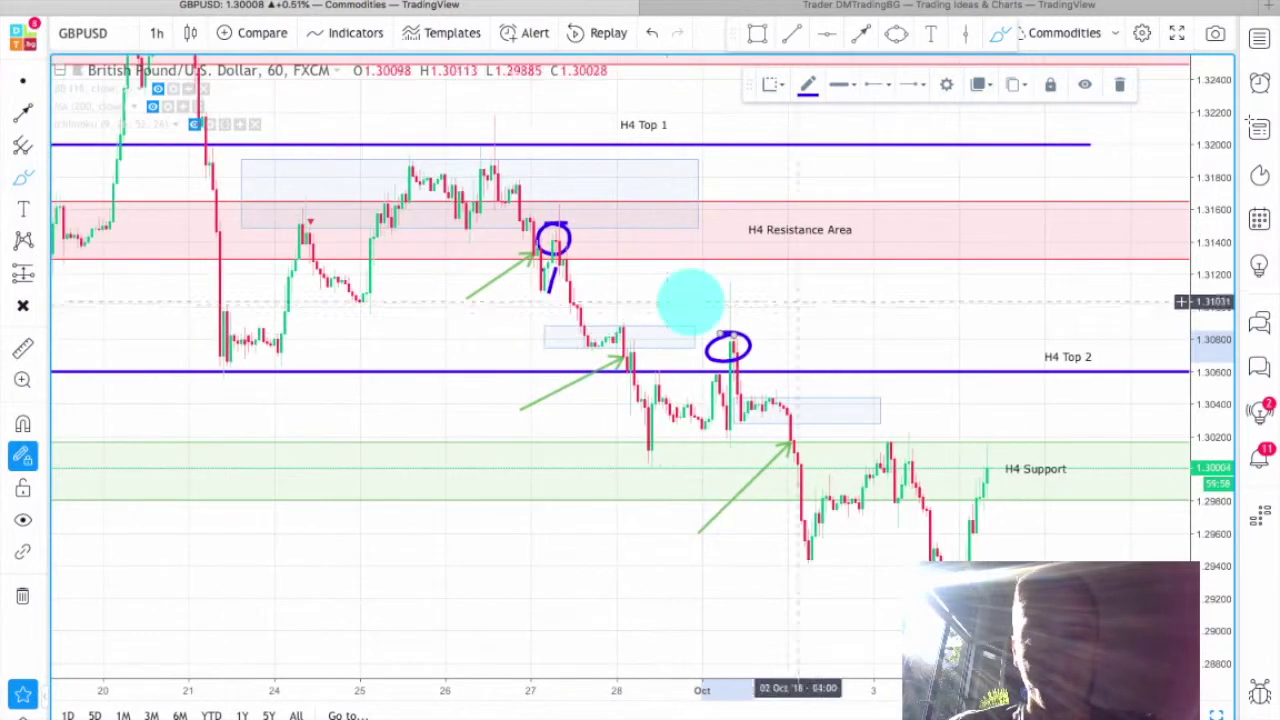
{"action": "scroll", "coordinate": [868, 332], "scroll_direction": "up", "scroll_amount": 2}
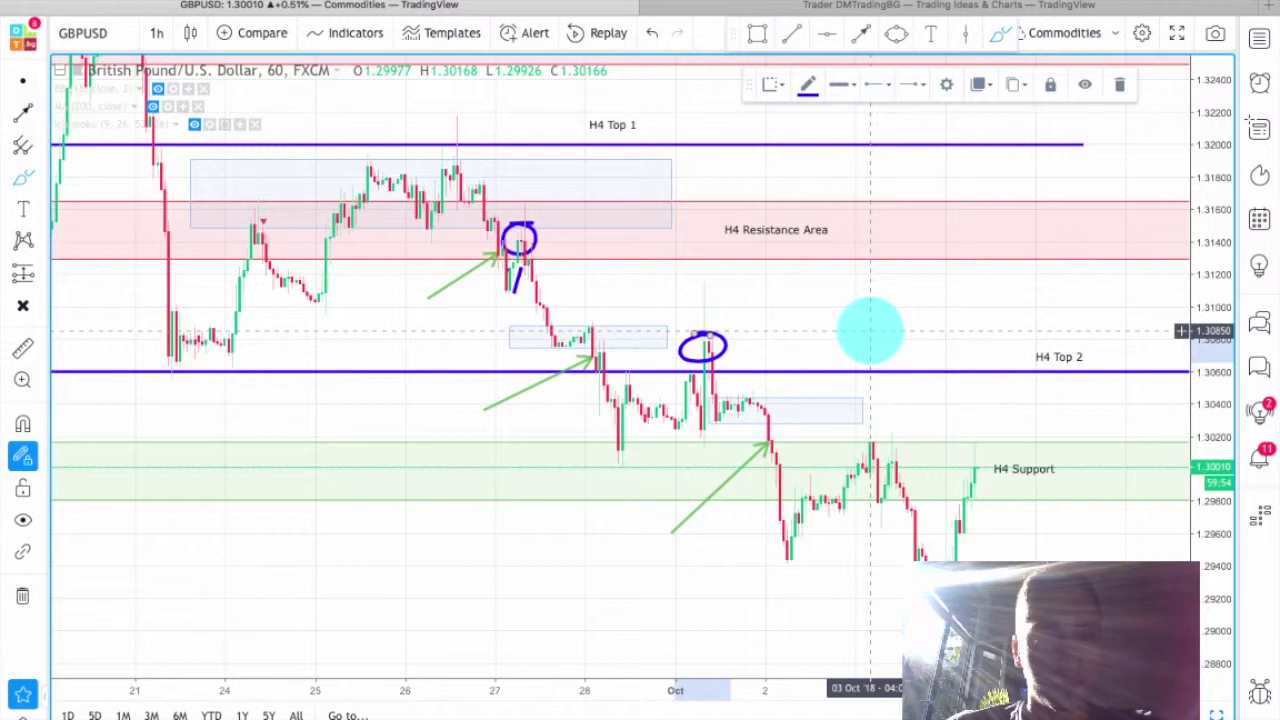
Stretch the price scale and pan the chart toward the later dates.
{"action": "scroll", "coordinate": [870, 331], "scroll_direction": "up", "scroll_amount": 1}
{"action": "left_click_drag", "start_coordinate": [1203, 530], "coordinate": [1212, 515]}
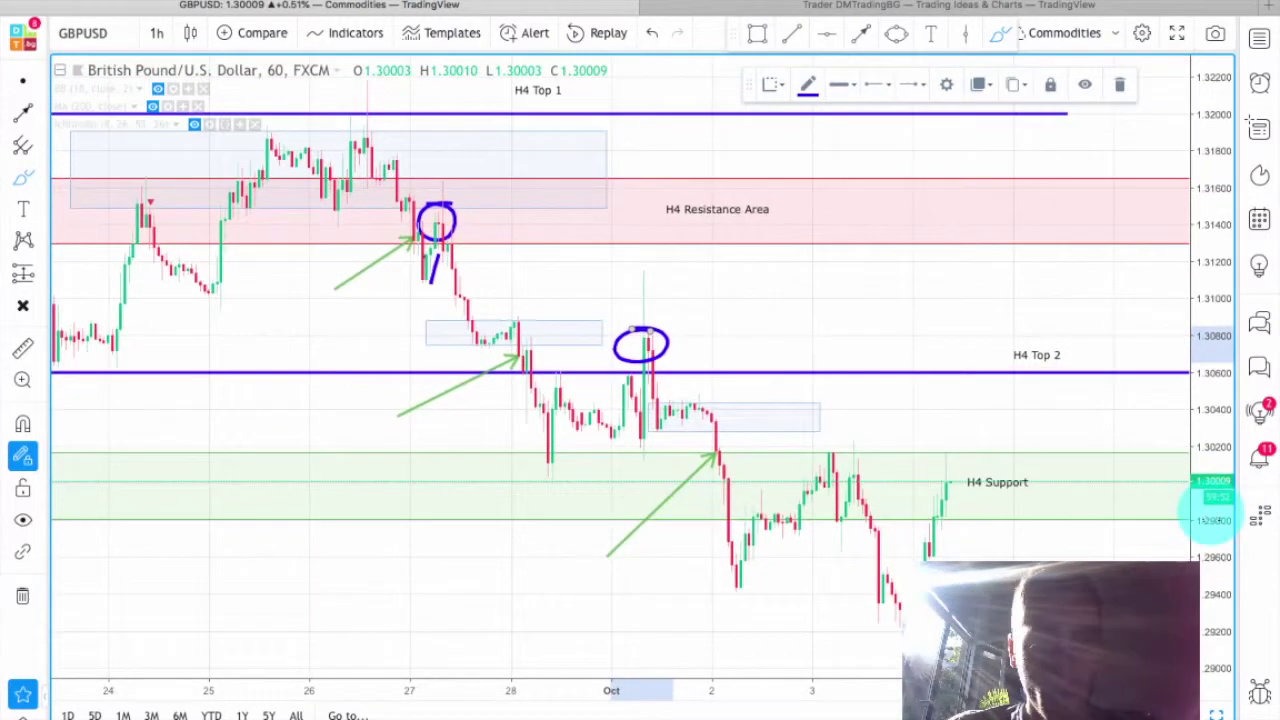
{"action": "left_click_drag", "start_coordinate": [846, 289], "coordinate": [709, 298]}
{"action": "left_click_drag", "start_coordinate": [792, 302], "coordinate": [808, 300]}
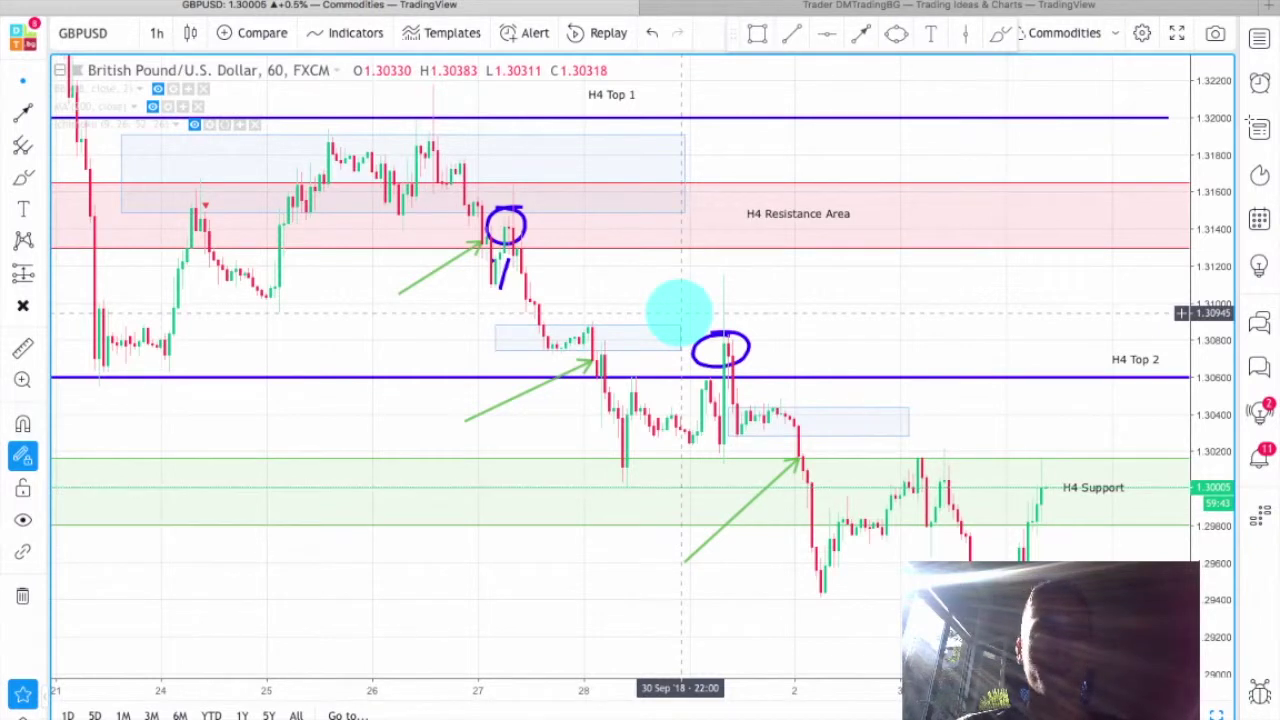
{"action": "left_click_drag", "start_coordinate": [908, 297], "coordinate": [880, 289]}
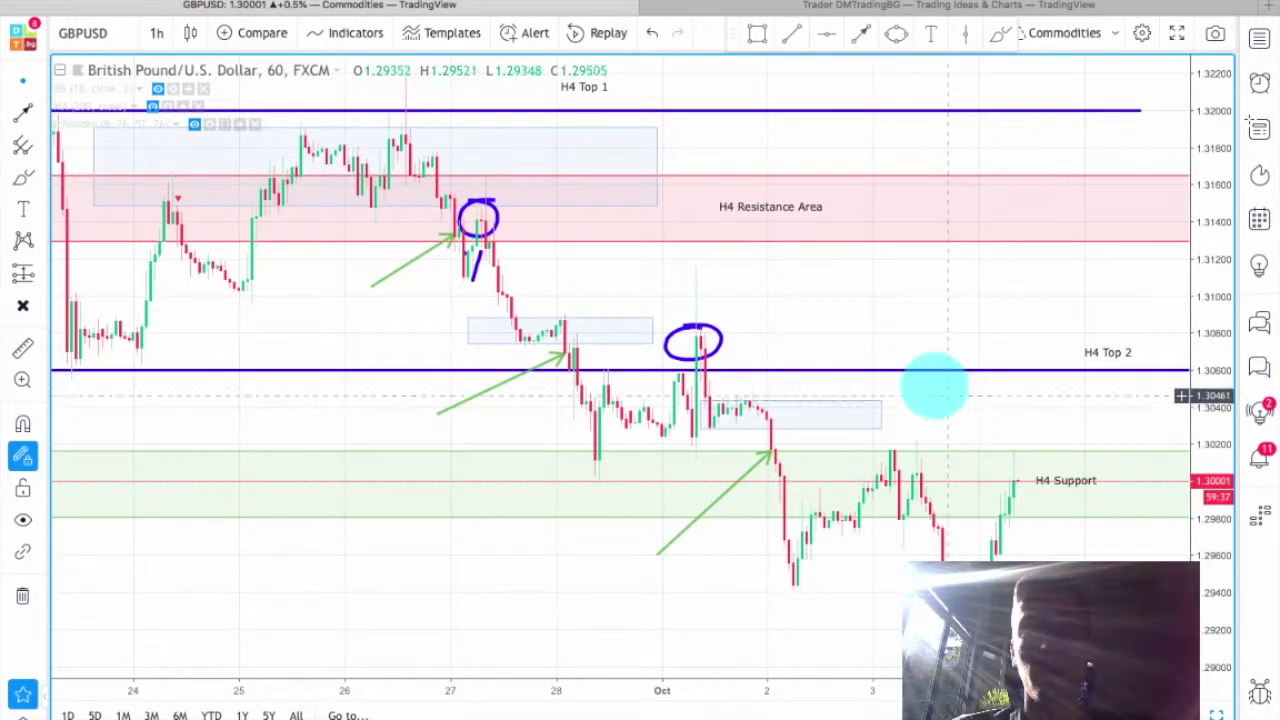
{"action": "left_click_drag", "start_coordinate": [849, 297], "coordinate": [937, 315]}
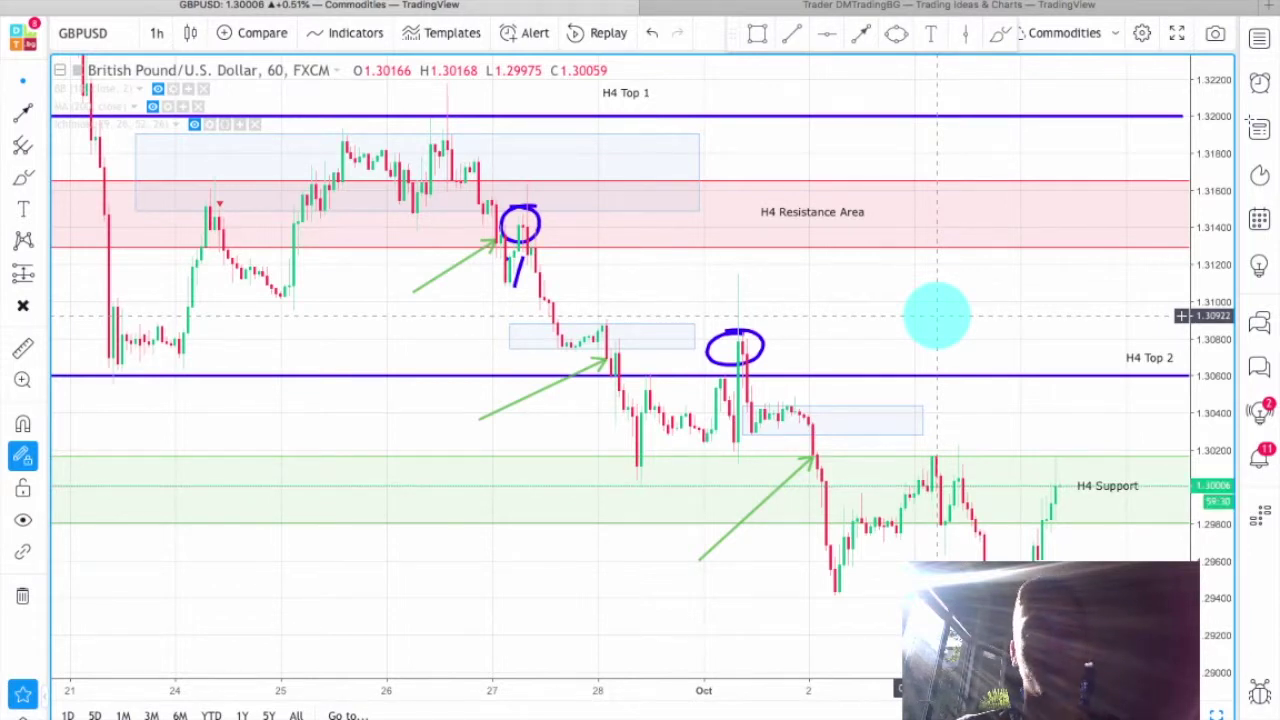
Centre H4 Support and the latest lows near 1.2930 in view.
{"action": "mouse_move", "coordinate": [220, 204]}
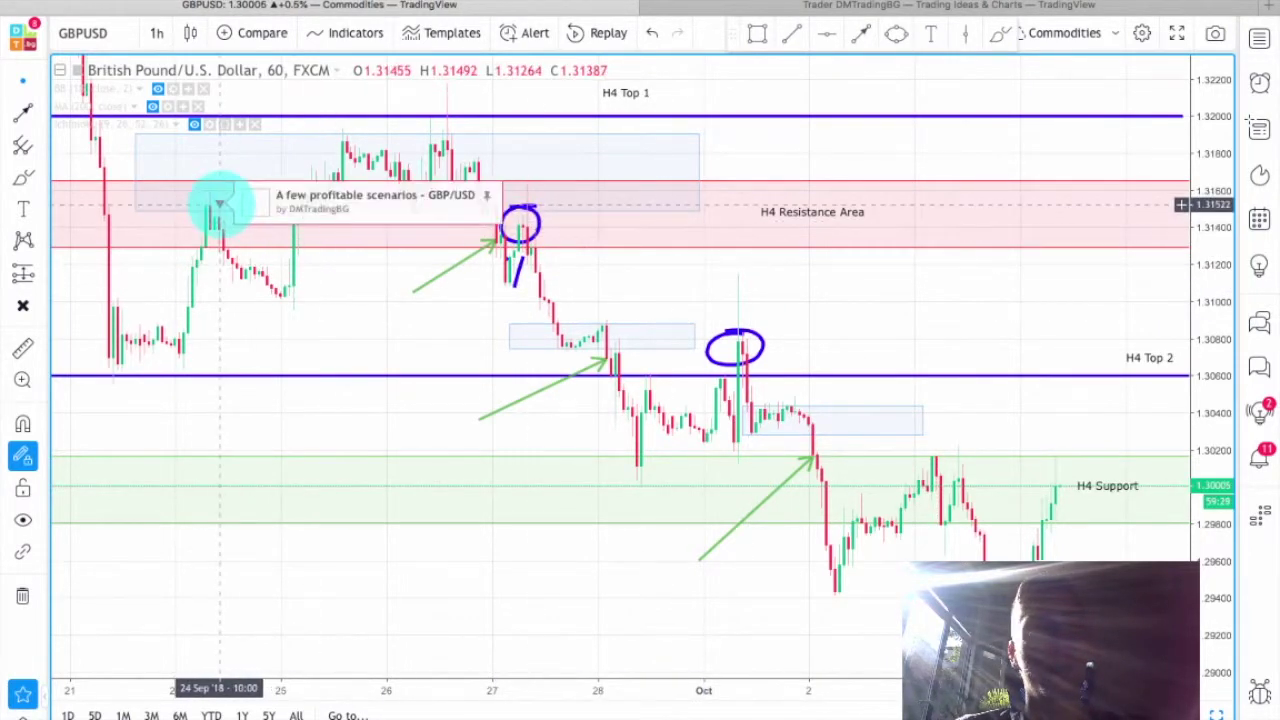
{"action": "left_click", "coordinate": [278, 195]}
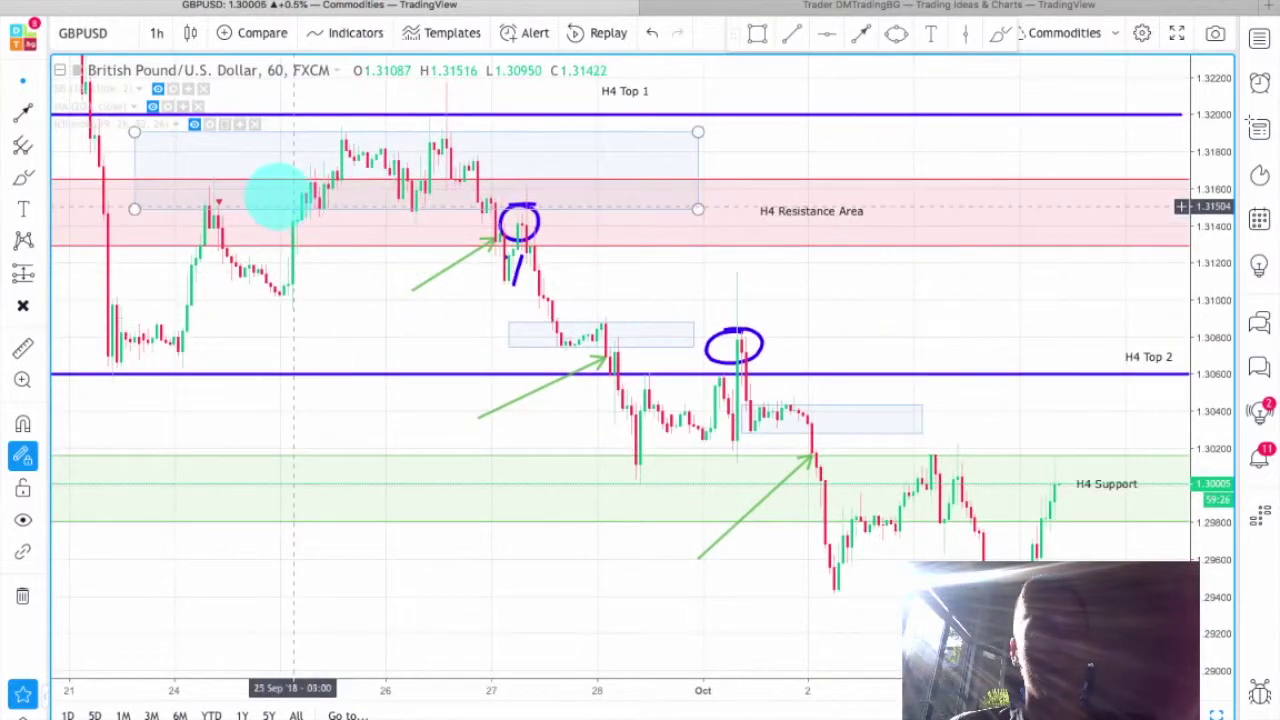
{"action": "mouse_move", "coordinate": [220, 199]}
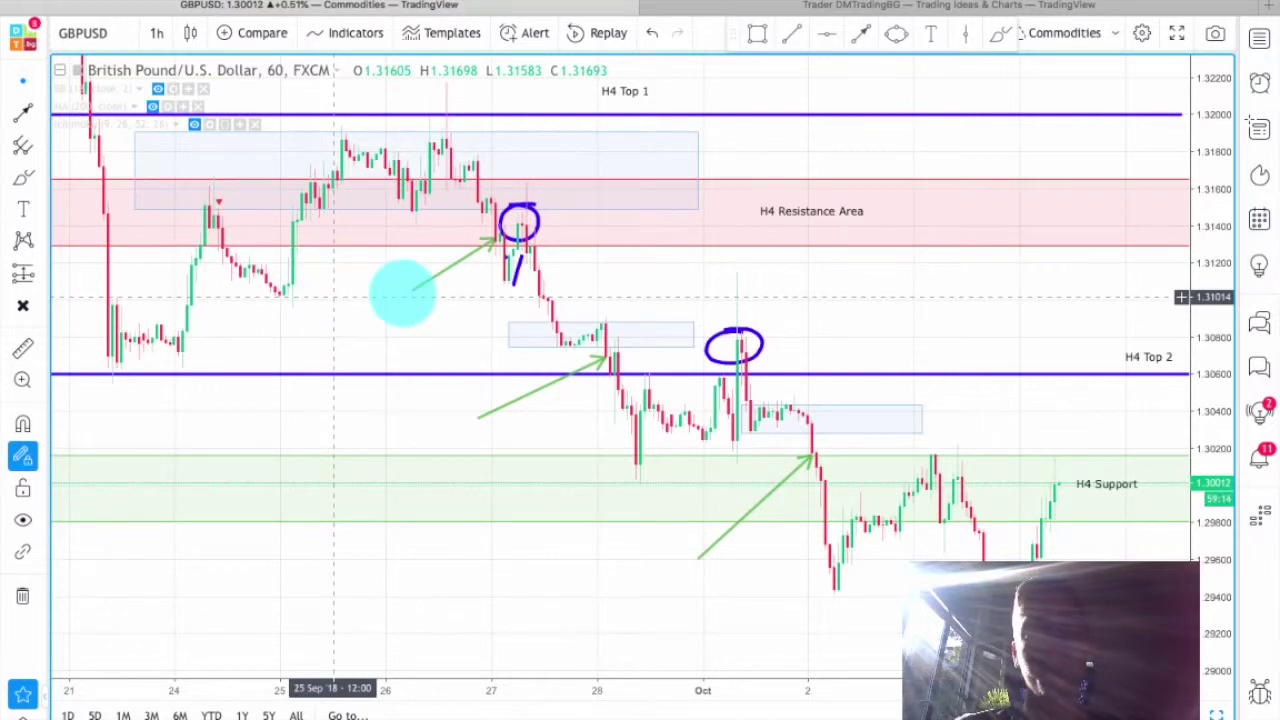
{"action": "left_click_drag", "start_coordinate": [903, 300], "coordinate": [769, 273]}
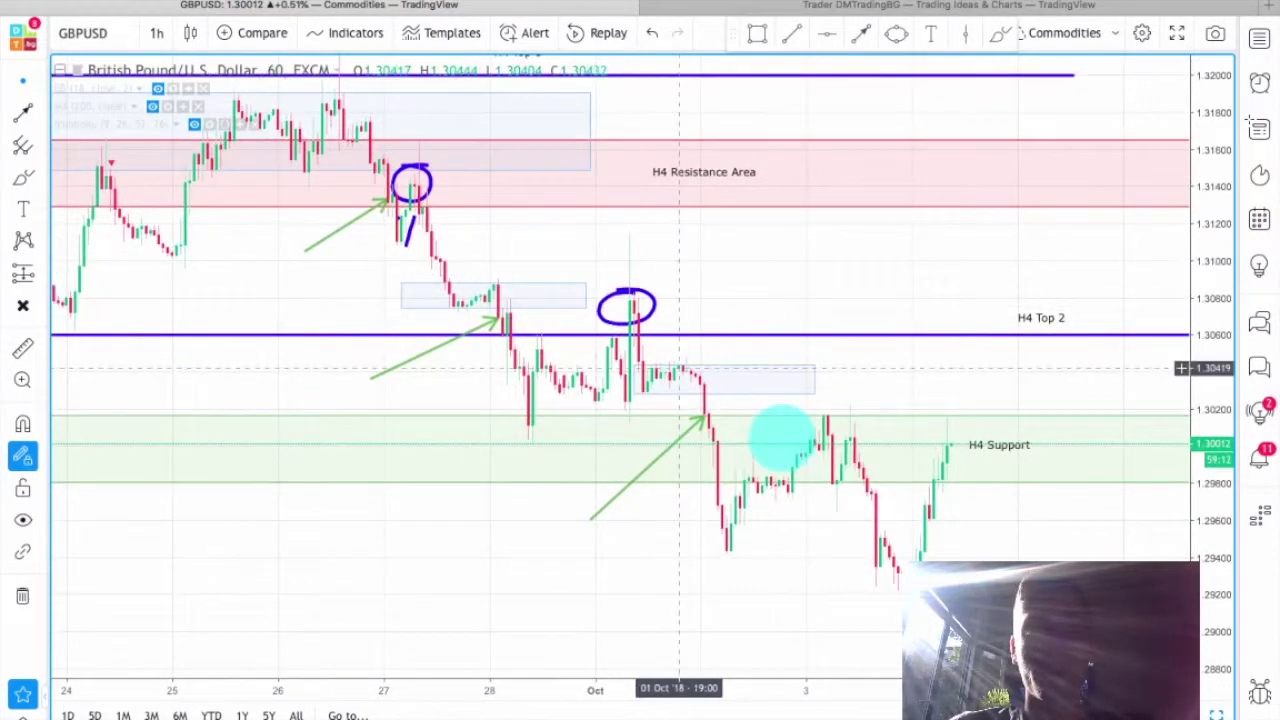
{"action": "left_click_drag", "start_coordinate": [883, 263], "coordinate": [863, 320]}
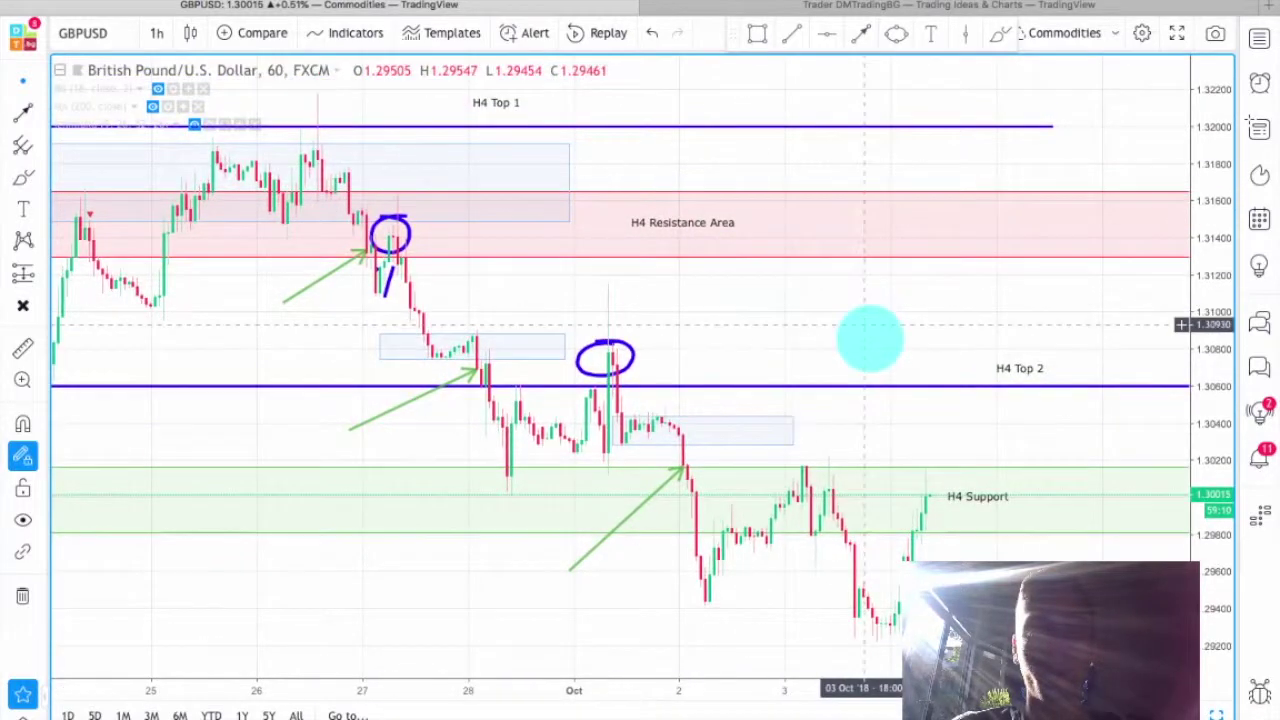
{"action": "left_click_drag", "start_coordinate": [764, 298], "coordinate": [646, 234]}
{"action": "left_click_drag", "start_coordinate": [780, 280], "coordinate": [690, 120]}
{"action": "scroll", "coordinate": [809, 346], "scroll_direction": "up", "scroll_amount": 1}
{"action": "left_click", "coordinate": [792, 34]}
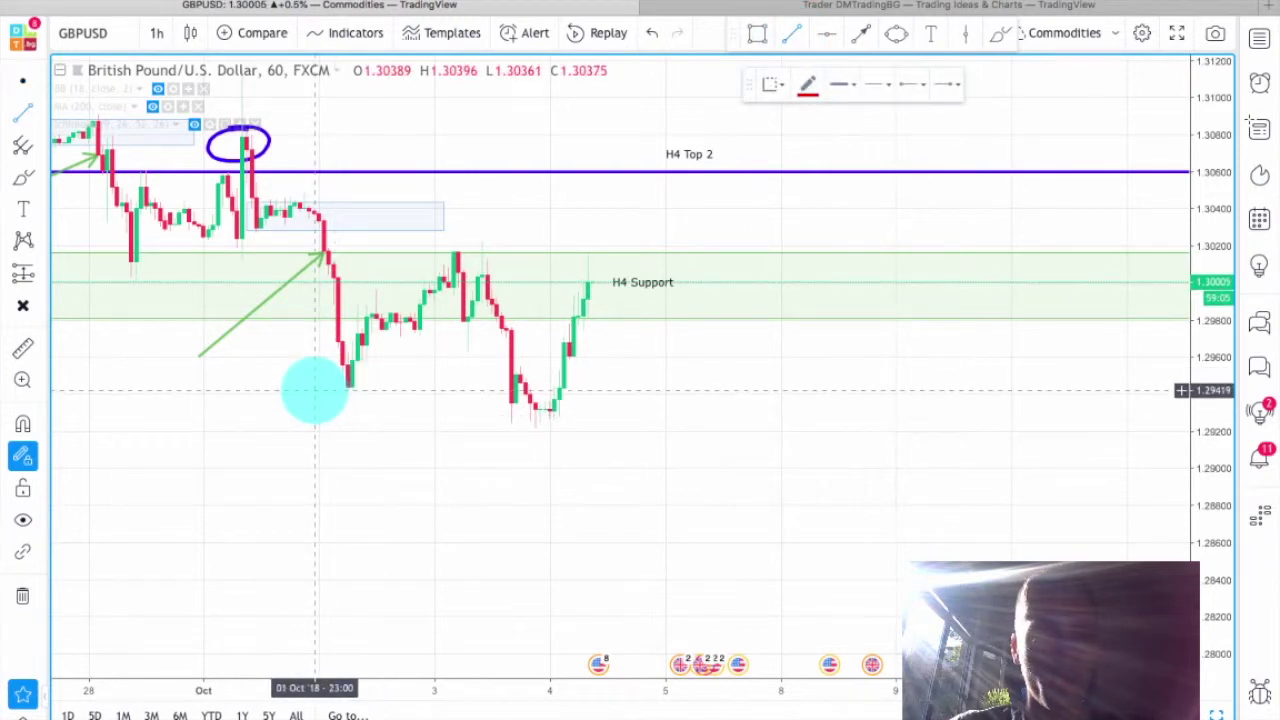
{"action": "left_click", "coordinate": [314, 390]}
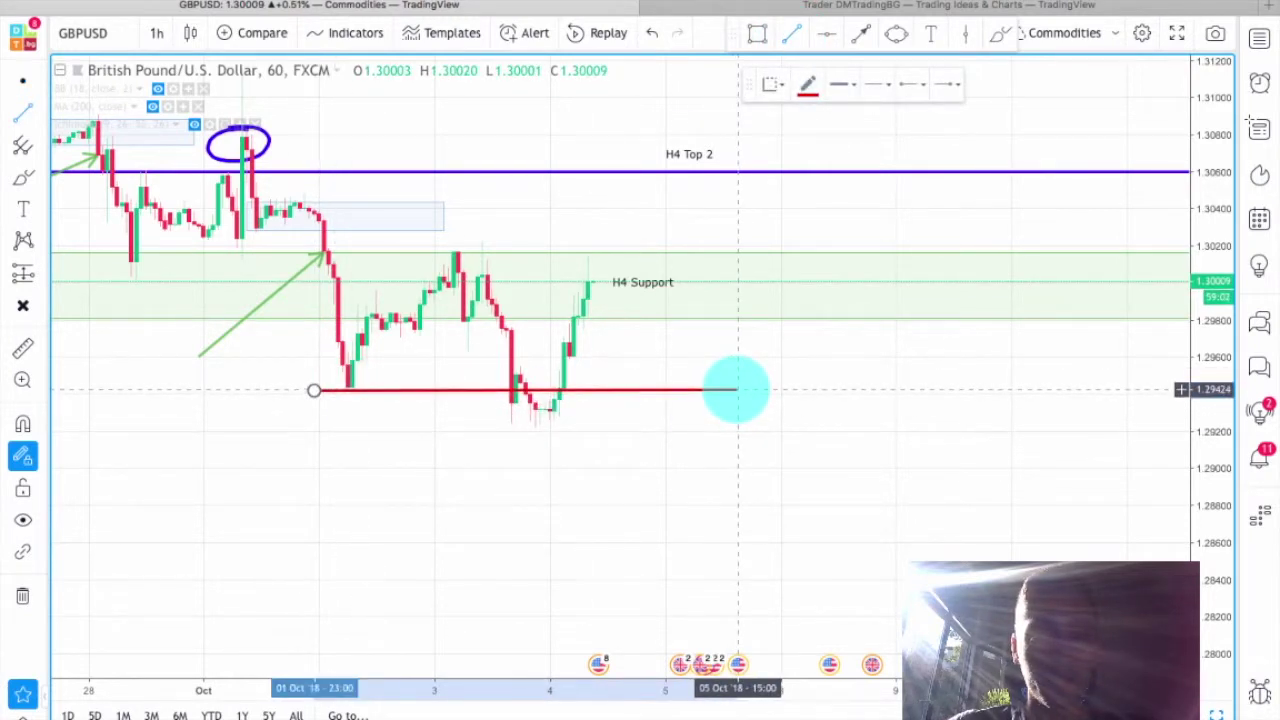
{"action": "left_click", "coordinate": [737, 390]}
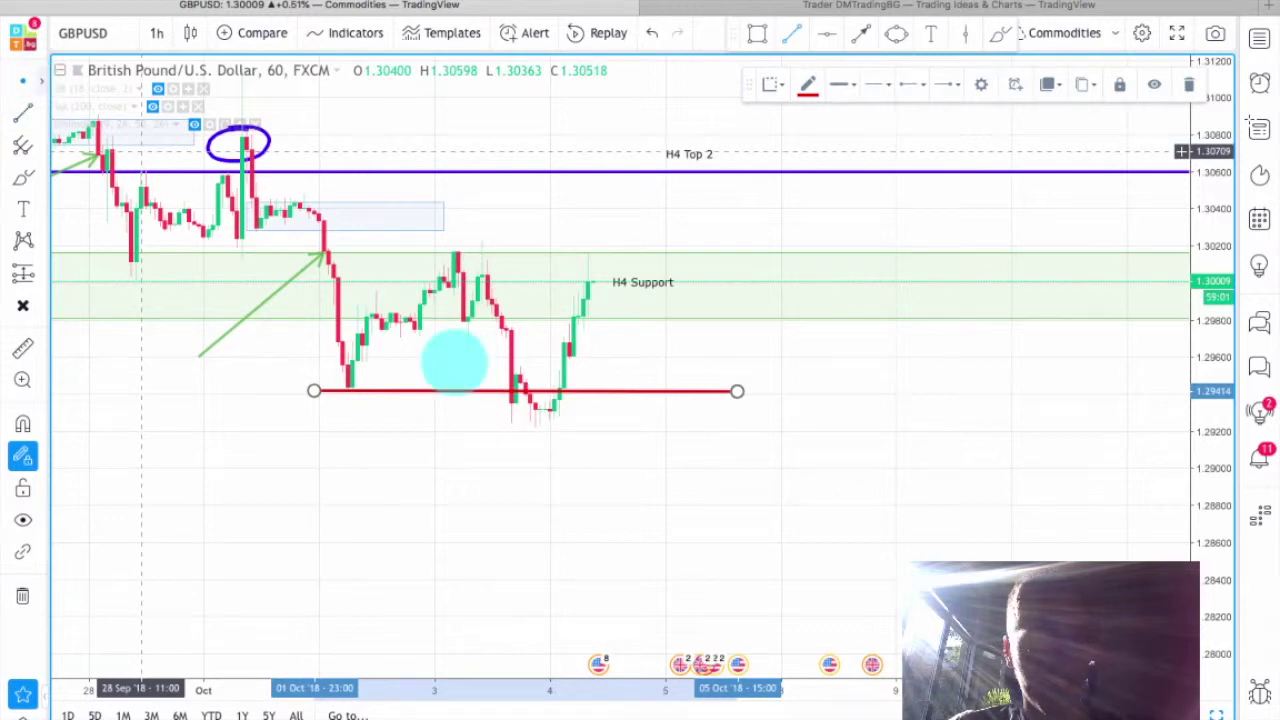
{"action": "left_click_drag", "start_coordinate": [626, 381], "coordinate": [661, 414]}
{"action": "left_click", "coordinate": [660, 435]}
{"action": "scroll", "coordinate": [583, 460], "scroll_direction": "up", "scroll_amount": 1}
{"action": "scroll", "coordinate": [583, 460], "scroll_direction": "up", "scroll_amount": 2}
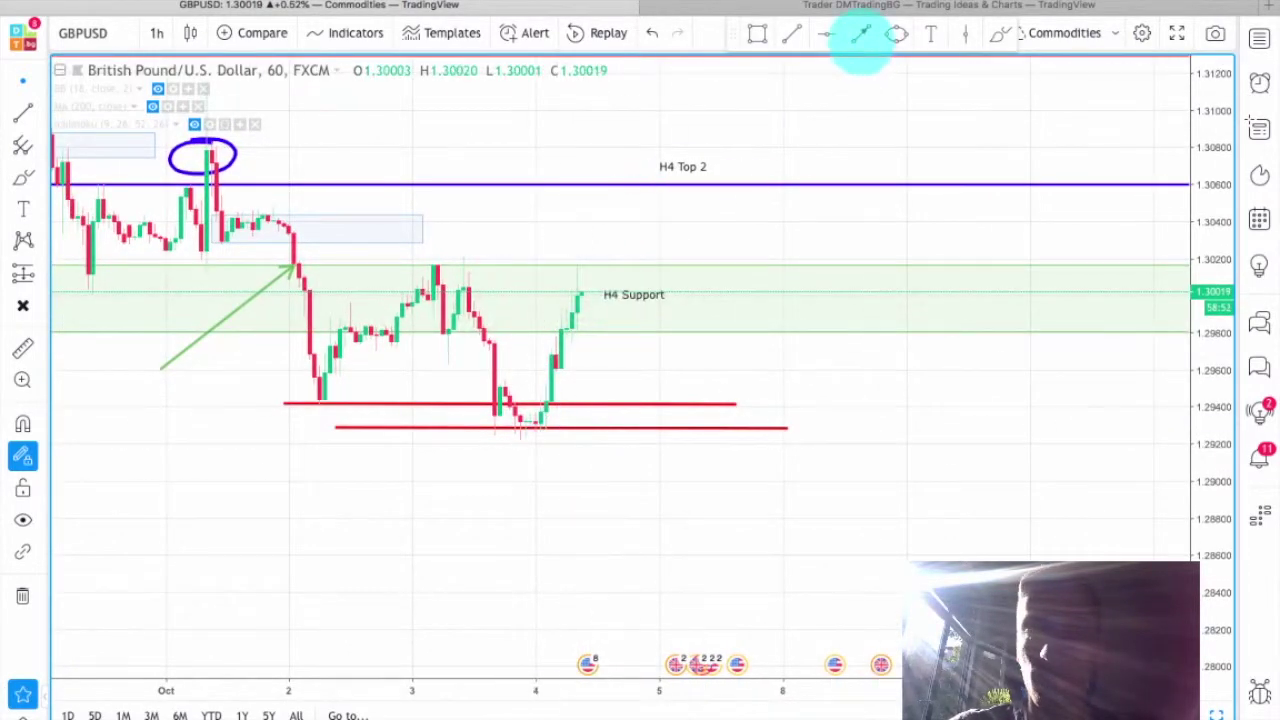
{"action": "scroll", "coordinate": [571, 425], "scroll_direction": "down", "scroll_amount": 1}
{"action": "left_click_drag", "start_coordinate": [565, 425], "coordinate": [613, 296]}
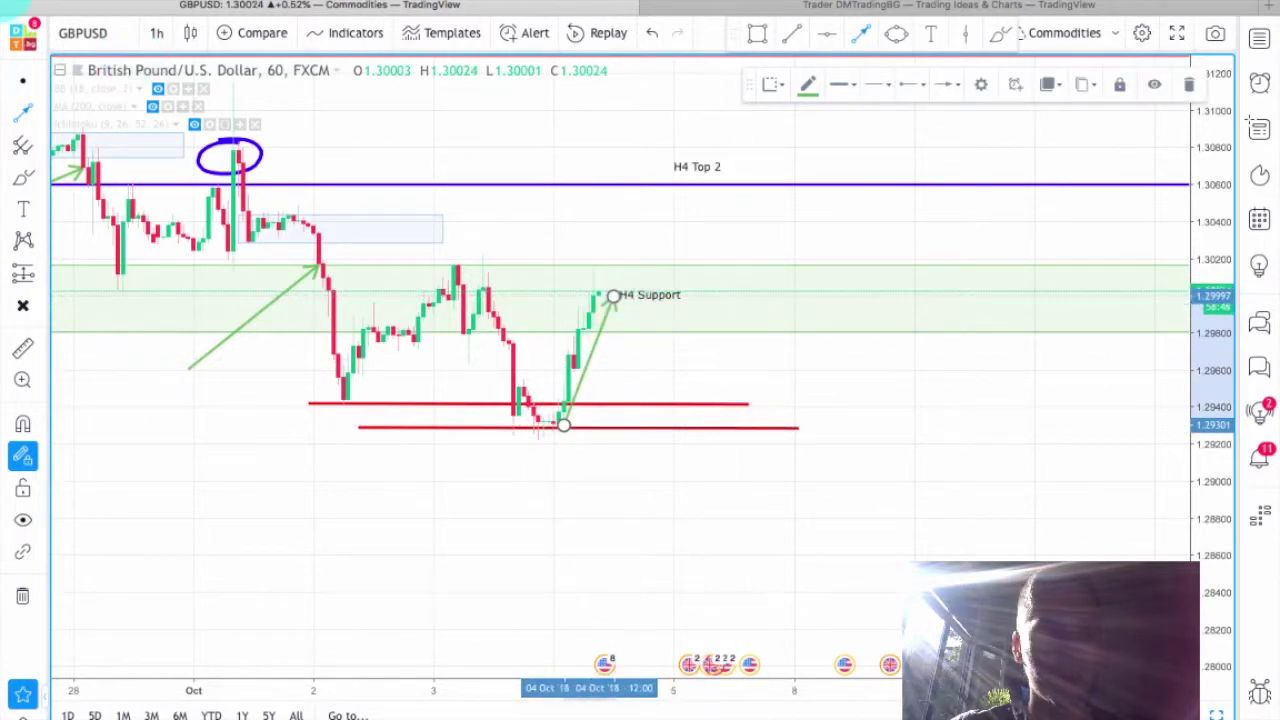
{"action": "left_click", "coordinate": [583, 157]}
{"action": "scroll", "coordinate": [651, 243], "scroll_direction": "up", "scroll_amount": 2}
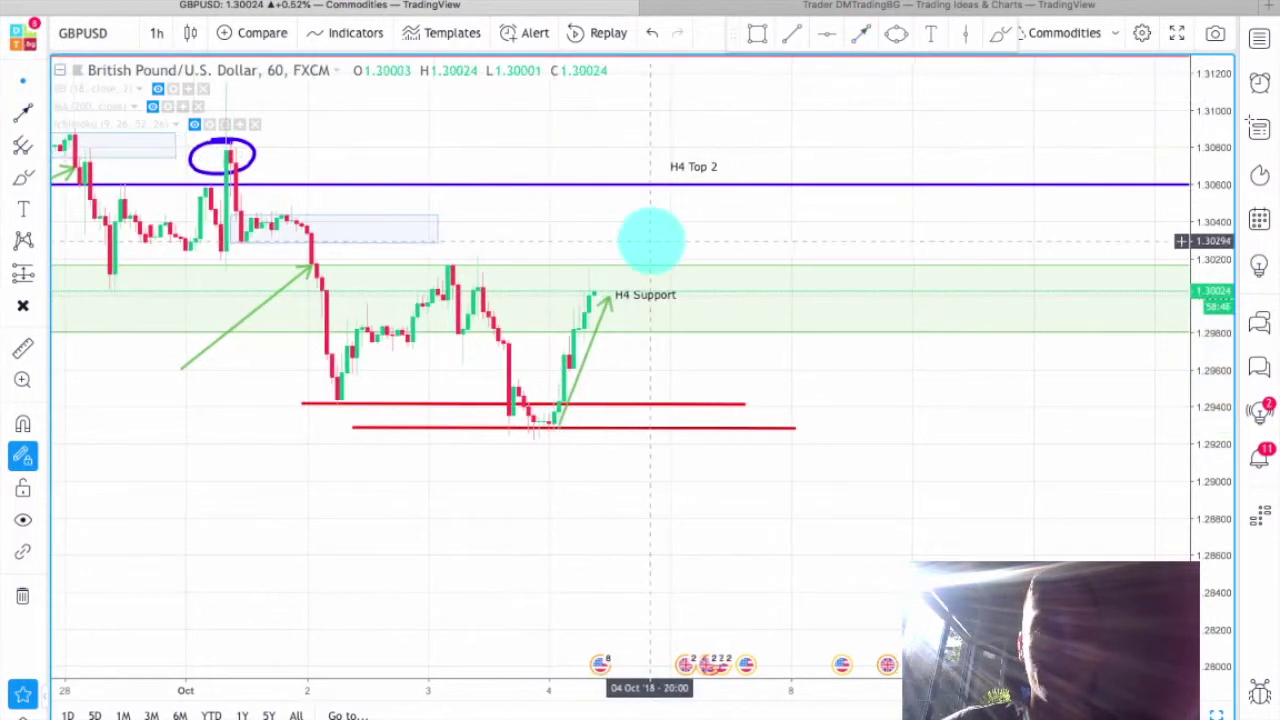
{"action": "scroll", "coordinate": [731, 398], "scroll_direction": "down", "scroll_amount": 2}
{"action": "left_click_drag", "start_coordinate": [823, 389], "coordinate": [820, 411]}
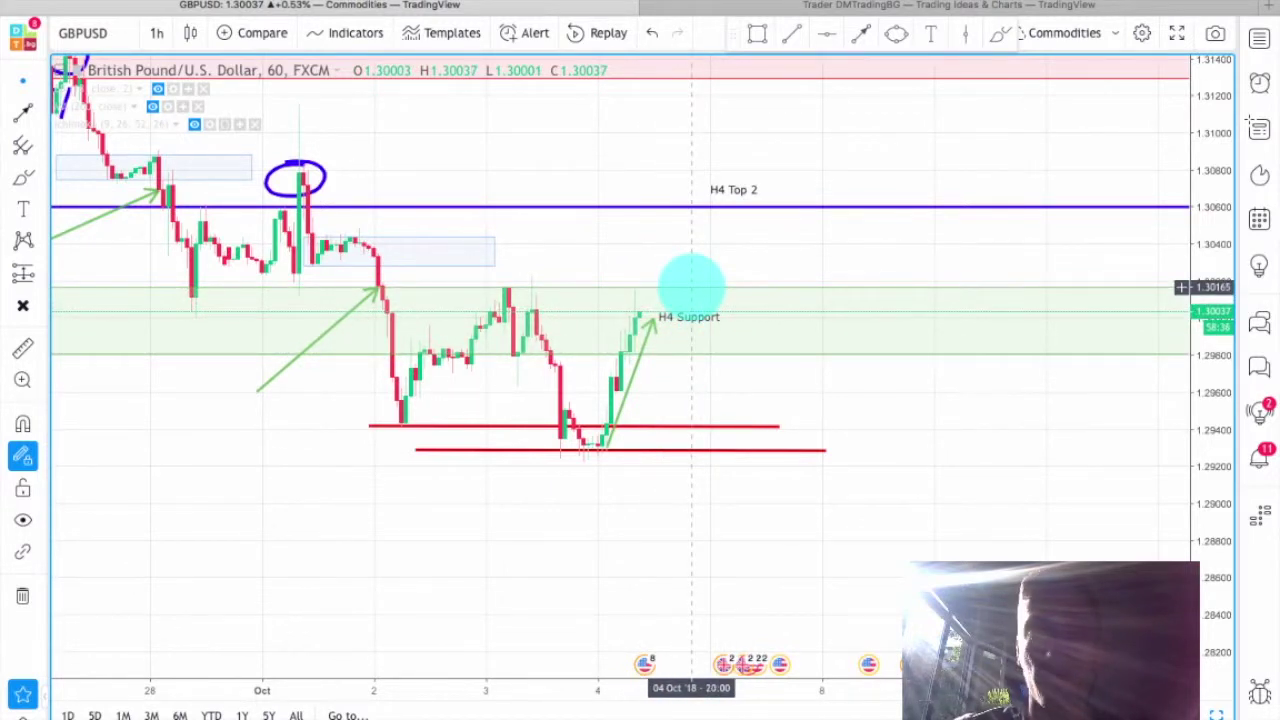
Draw a rising line from the latest candles up to H4 Top 2.
{"action": "left_click", "coordinate": [860, 33]}
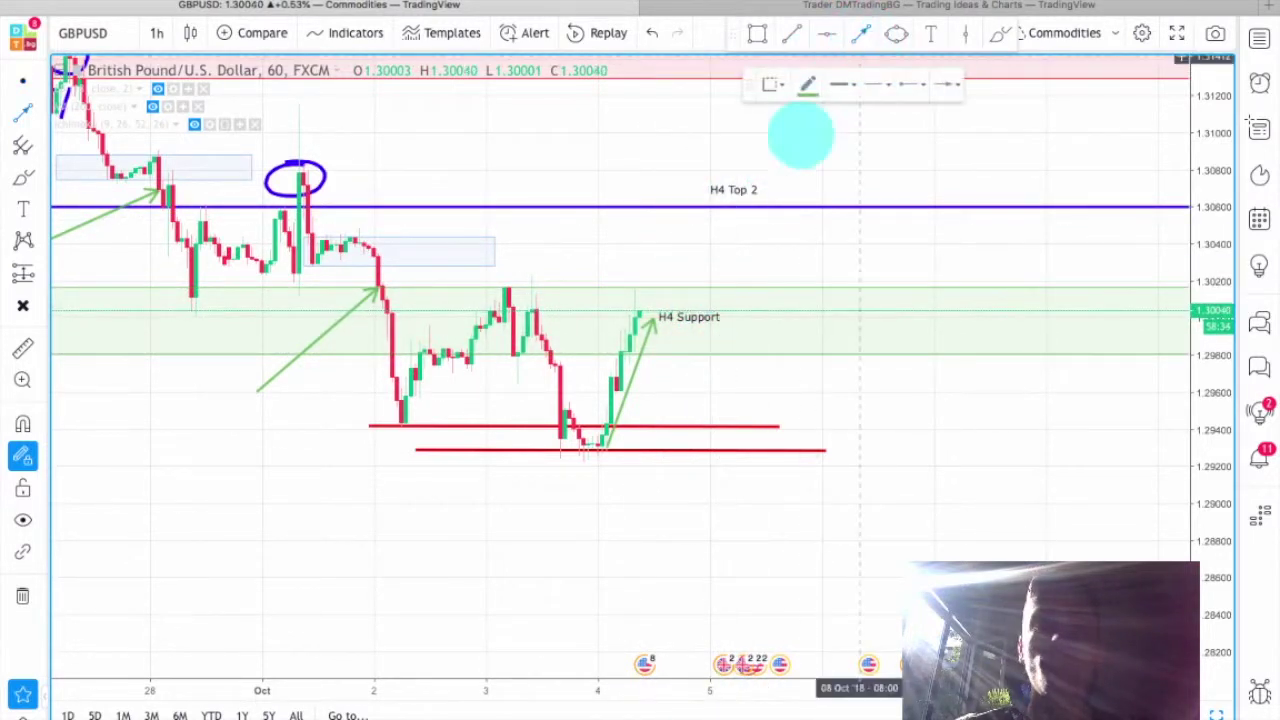
{"action": "left_click", "coordinate": [663, 290]}
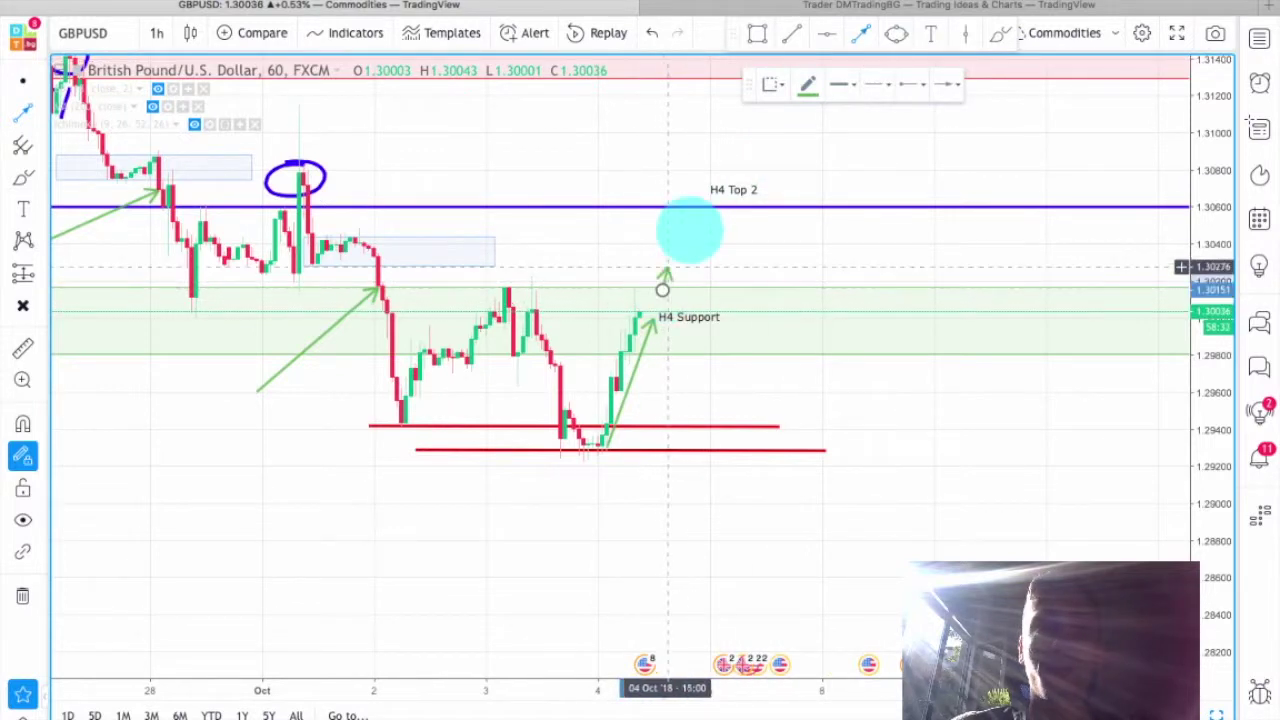
{"action": "left_click", "coordinate": [705, 207]}
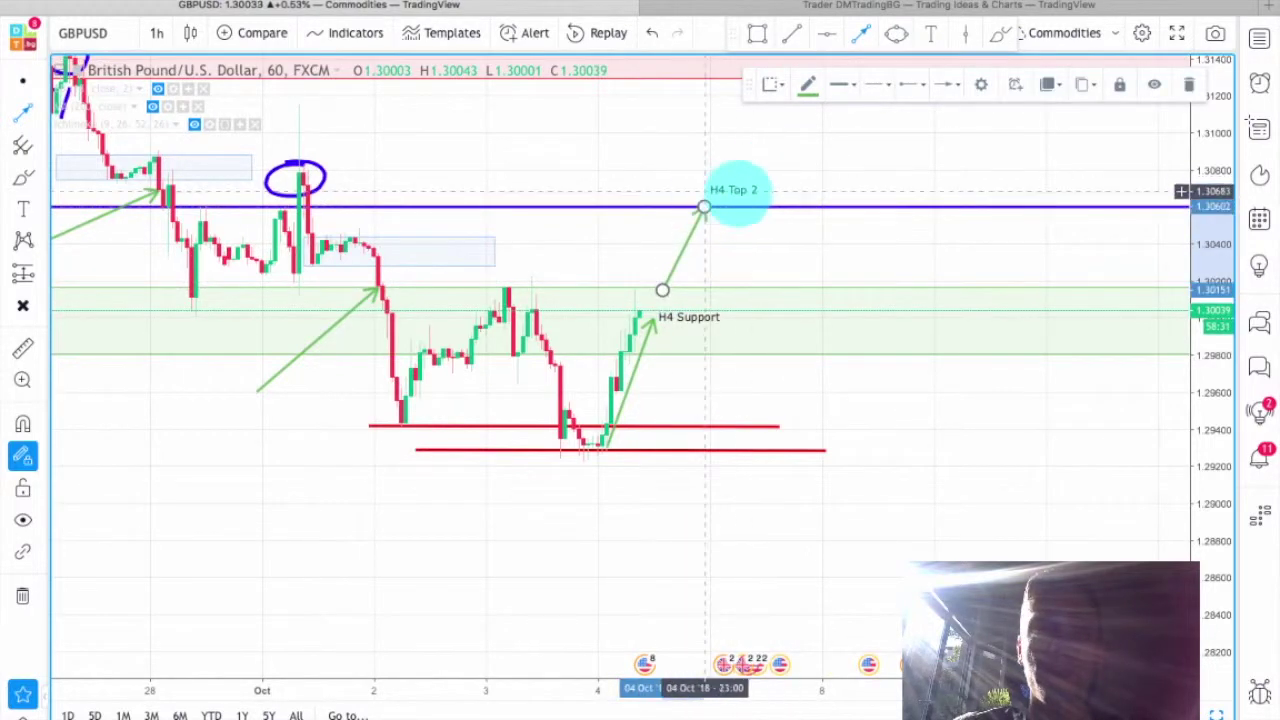
Draw a red line from the H4 Top 2 peak down into the H4 Support zone.
{"action": "left_click", "coordinate": [858, 33]}
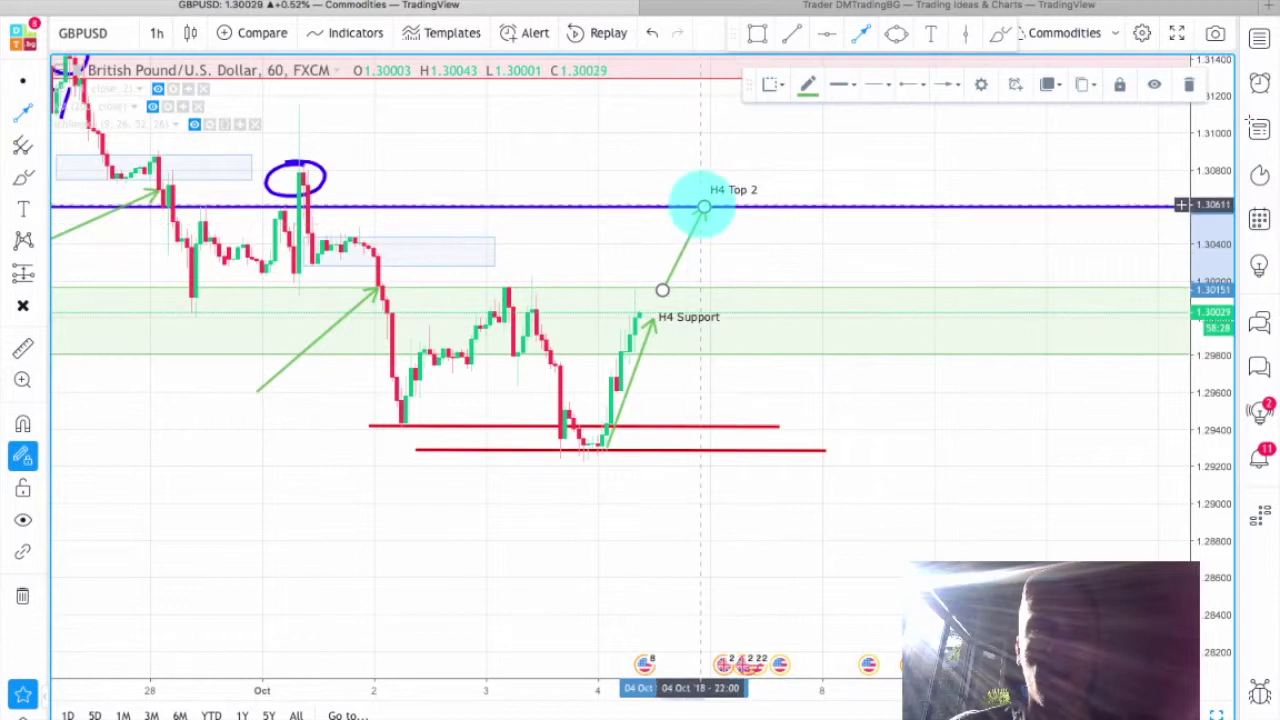
{"action": "left_click", "coordinate": [700, 206]}
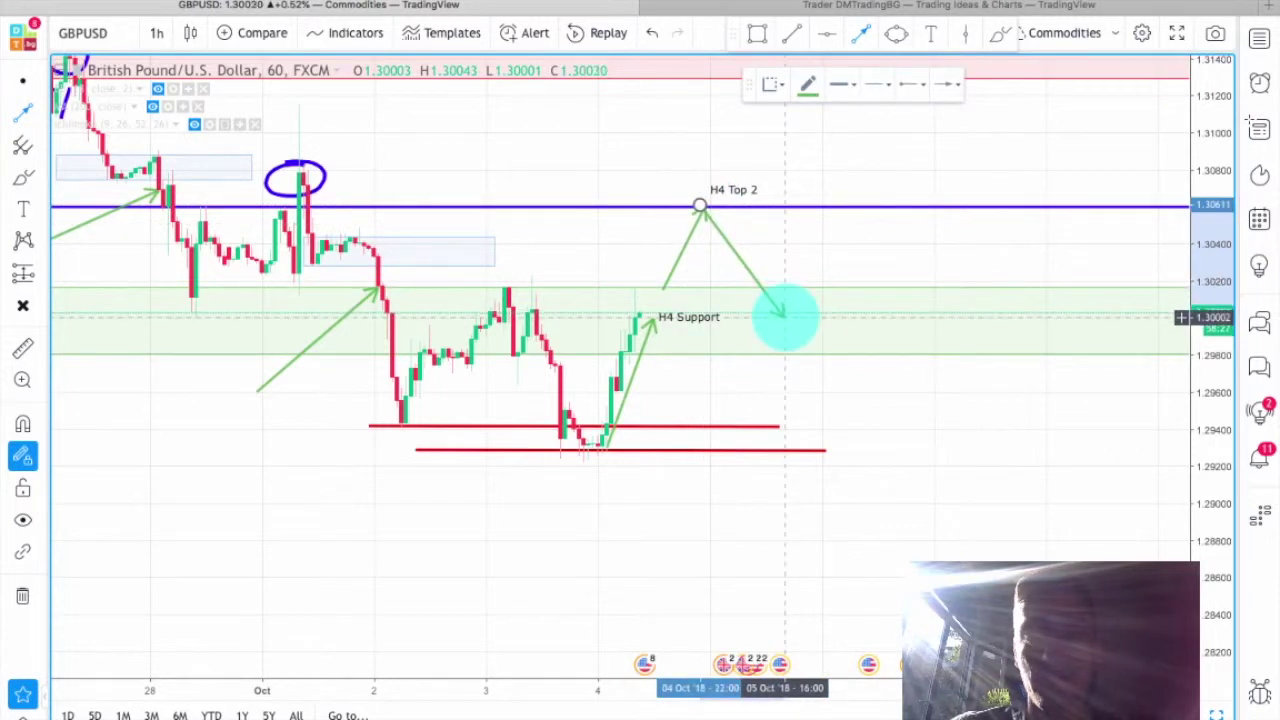
{"action": "left_click", "coordinate": [784, 317]}
{"action": "left_click", "coordinate": [808, 84]}
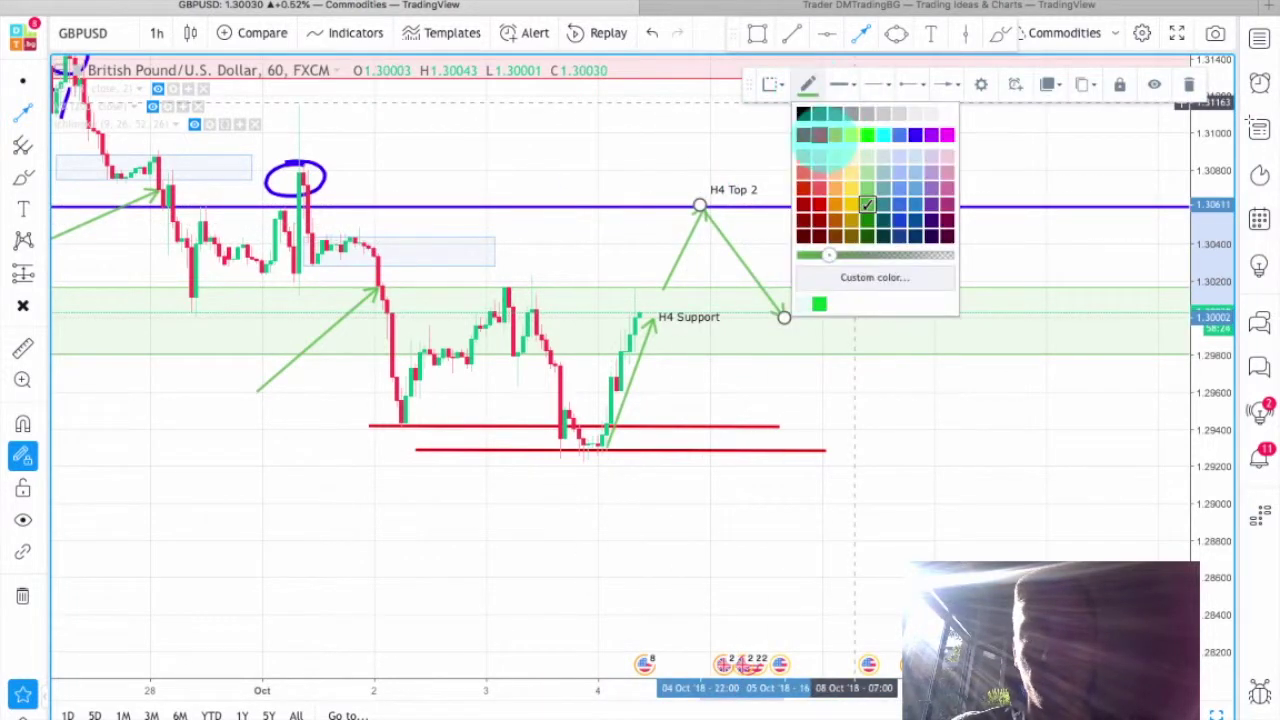
{"action": "left_click", "coordinate": [800, 135]}
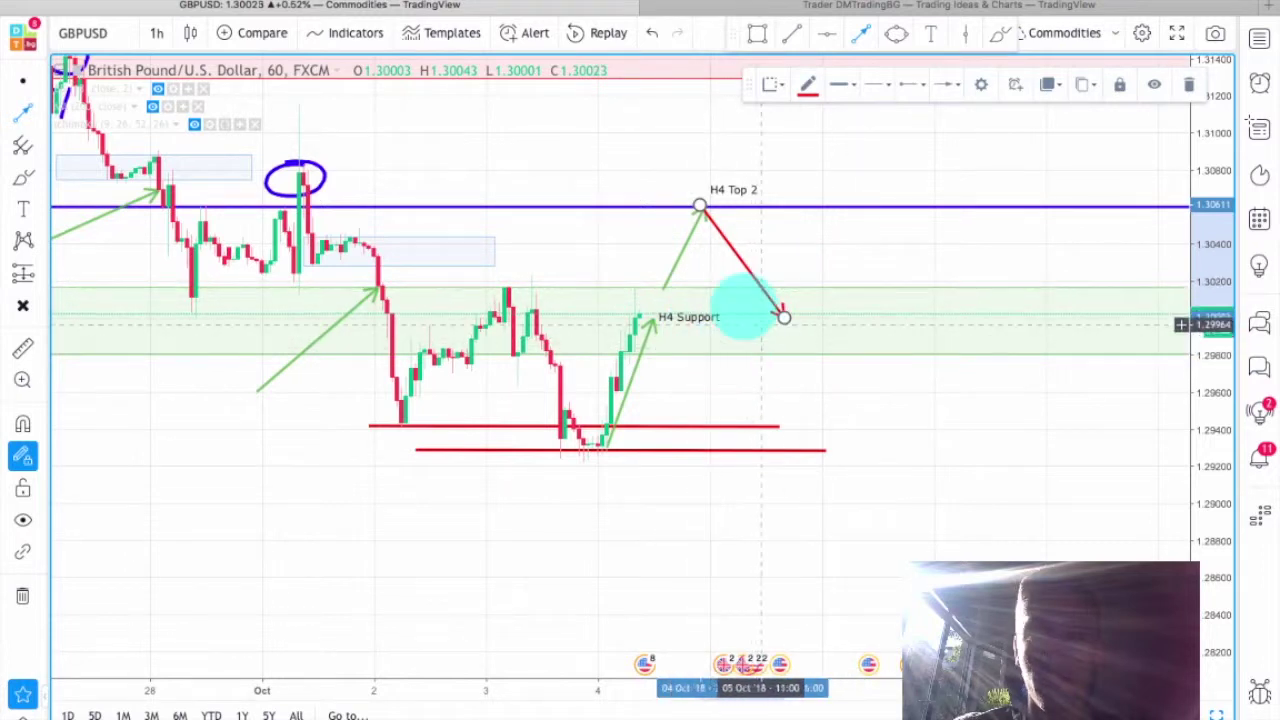
Draw a long green arrow from the red line's bottom to well above H4 Top 2.
{"action": "left_click", "coordinate": [38, 112]}
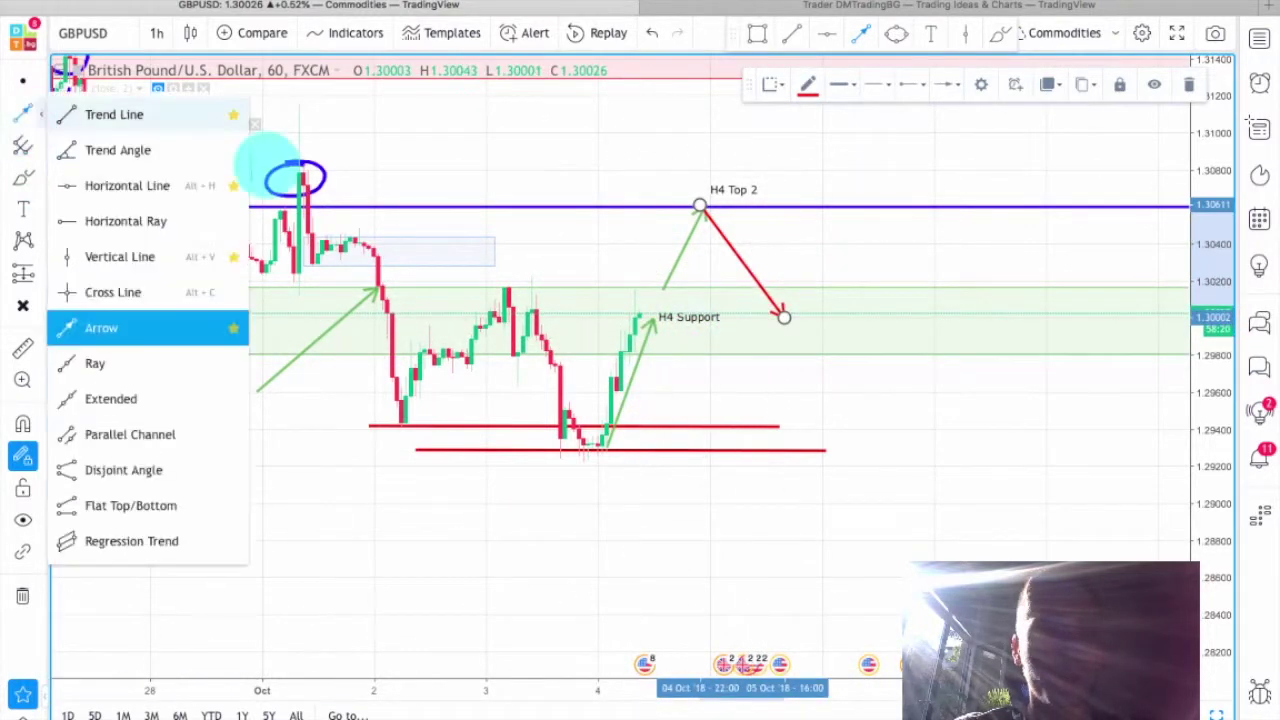
{"action": "left_click", "coordinate": [784, 316]}
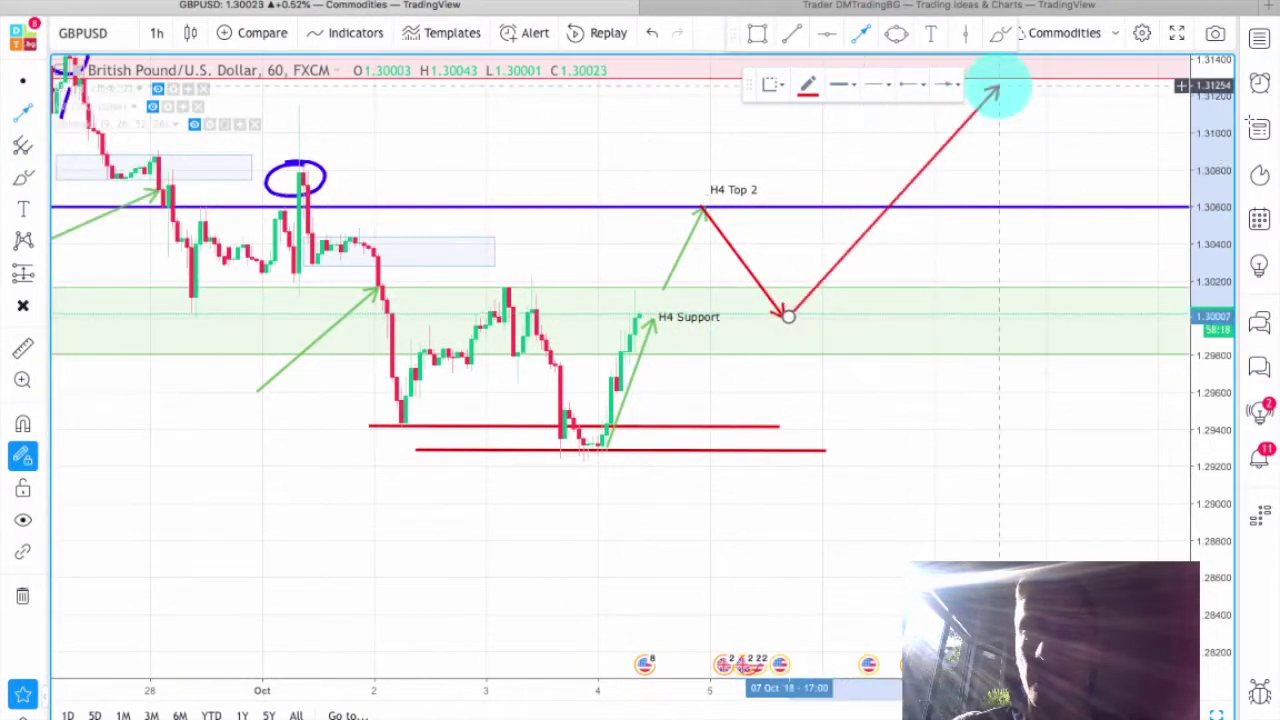
{"action": "left_click", "coordinate": [988, 88]}
{"action": "left_click", "coordinate": [808, 83]}
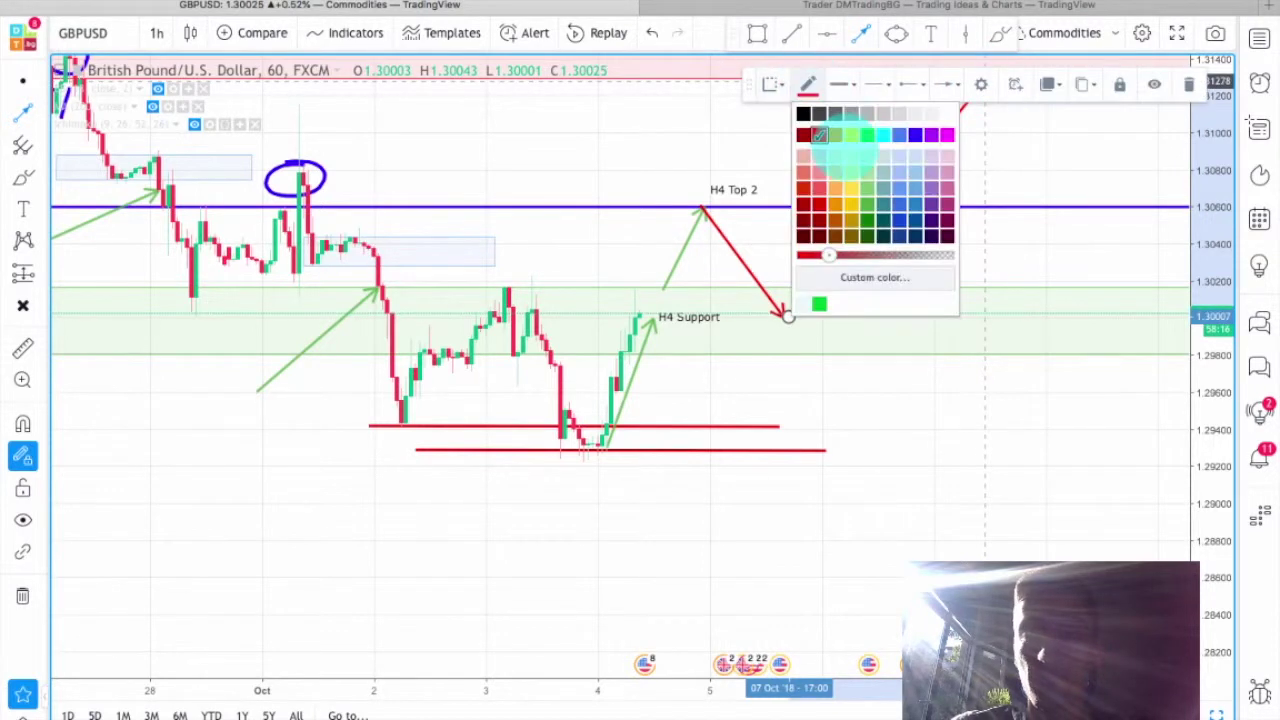
{"action": "left_click", "coordinate": [866, 218]}
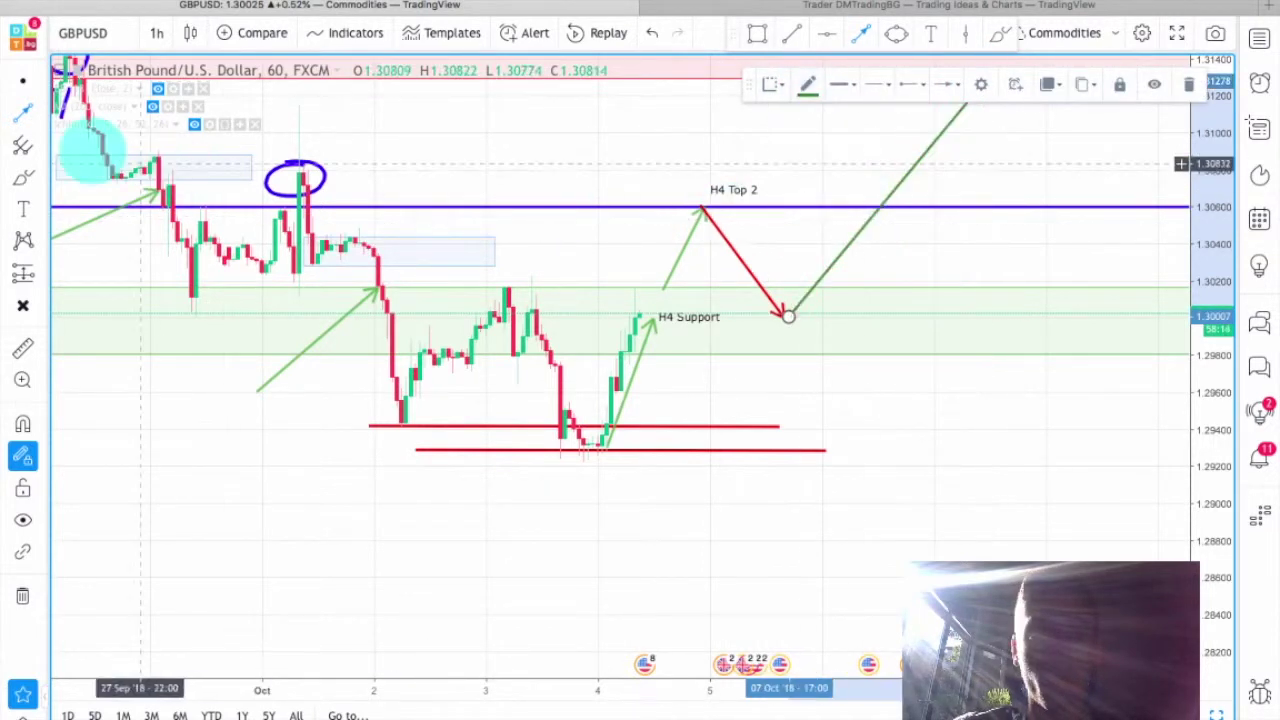
Circle the earlier peak at the support zone and the latest candle high in blue.
{"action": "scroll", "coordinate": [949, 410], "scroll_direction": "down", "scroll_amount": 3}
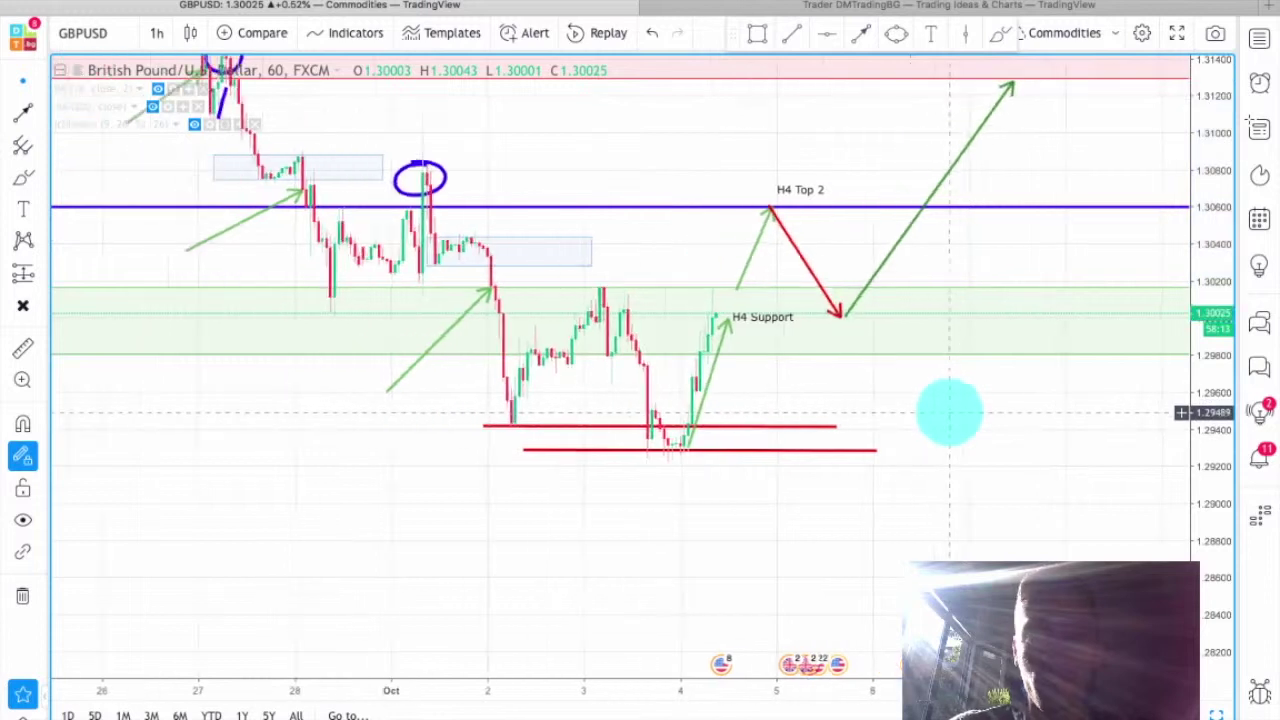
{"action": "left_click_drag", "start_coordinate": [903, 491], "coordinate": [838, 473]}
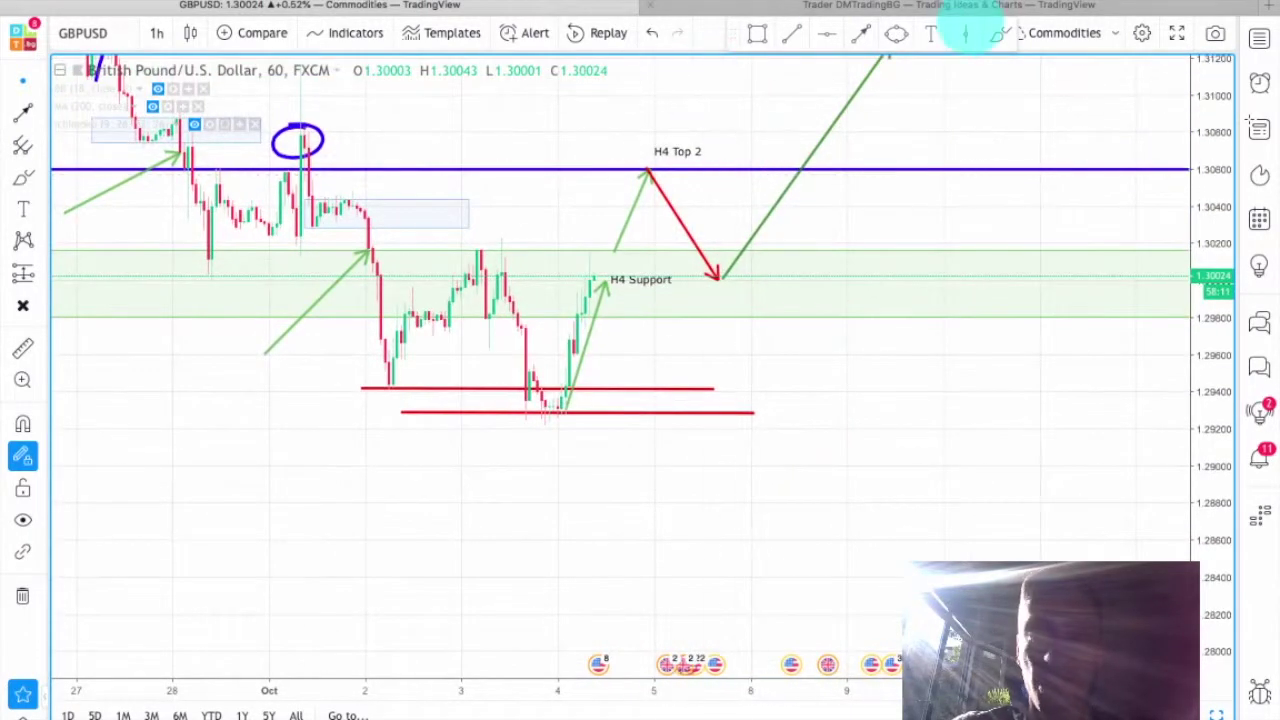
{"action": "left_click", "coordinate": [998, 33]}
{"action": "mouse_move", "coordinate": [480, 244]}
{"action": "left_mouse_down"}
{"action": "mouse_move", "coordinate": [474, 280]}
{"action": "mouse_move", "coordinate": [484, 246]}
{"action": "left_mouse_up"}
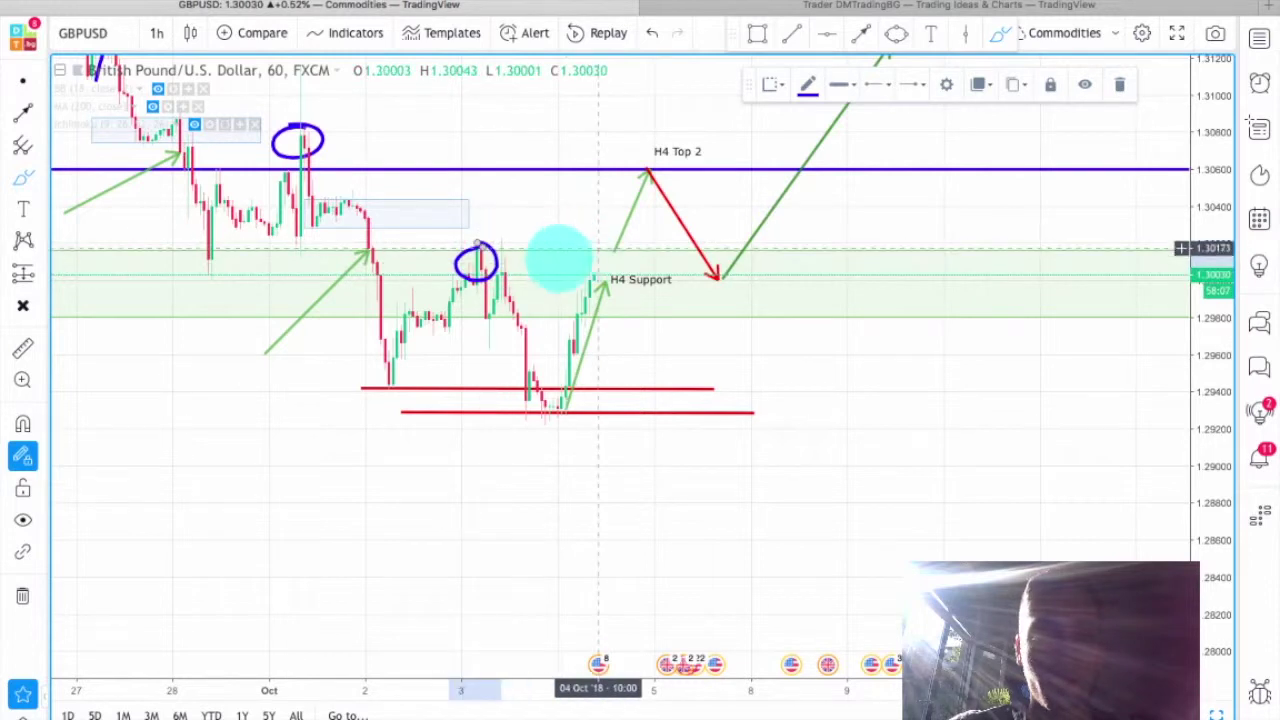
{"action": "left_click_drag", "start_coordinate": [598, 248], "coordinate": [590, 273]}
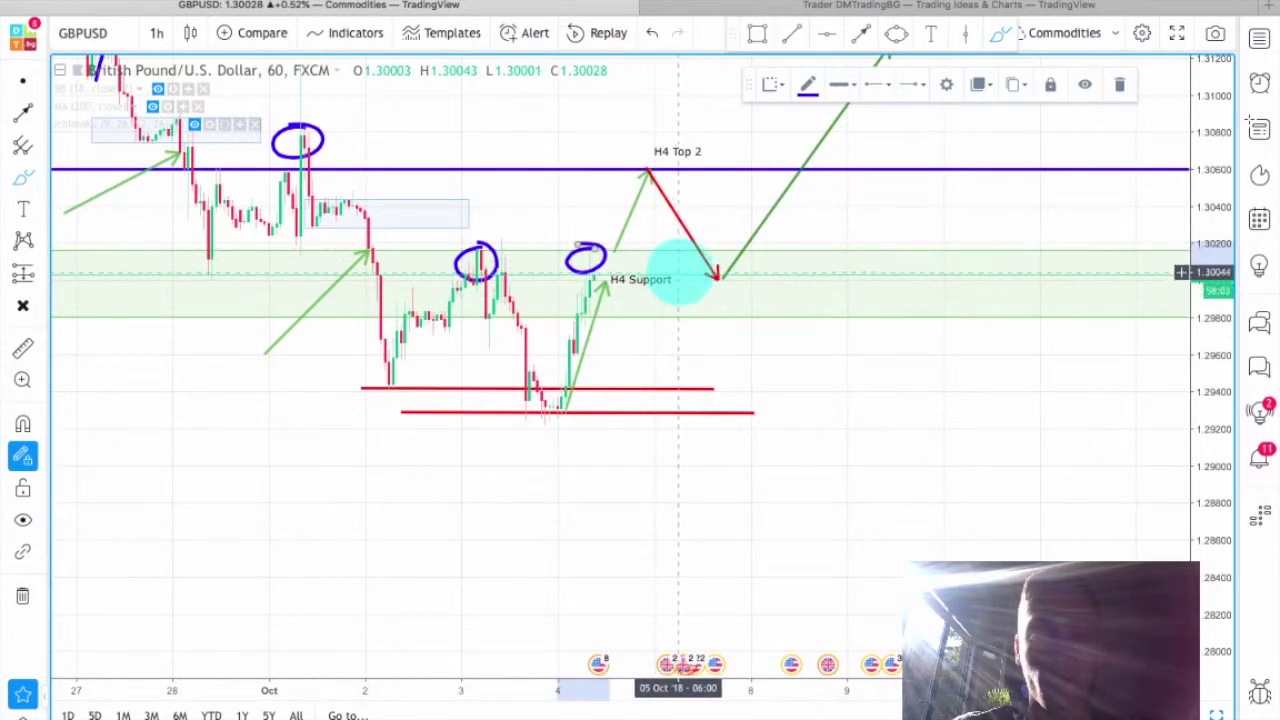
Draw two red arrows from the latest high through the lower red low line toward 1.2860.
{"action": "left_click", "coordinate": [861, 34]}
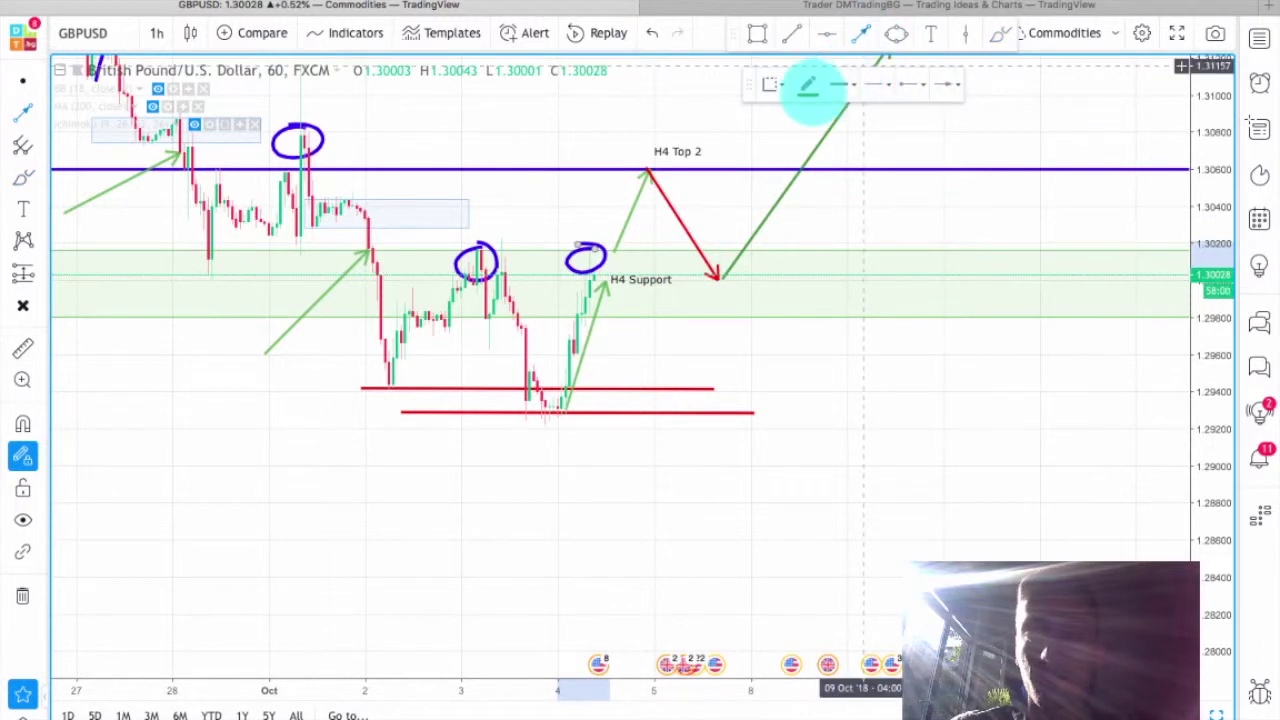
{"action": "left_click", "coordinate": [808, 85]}
{"action": "left_click", "coordinate": [803, 187]}
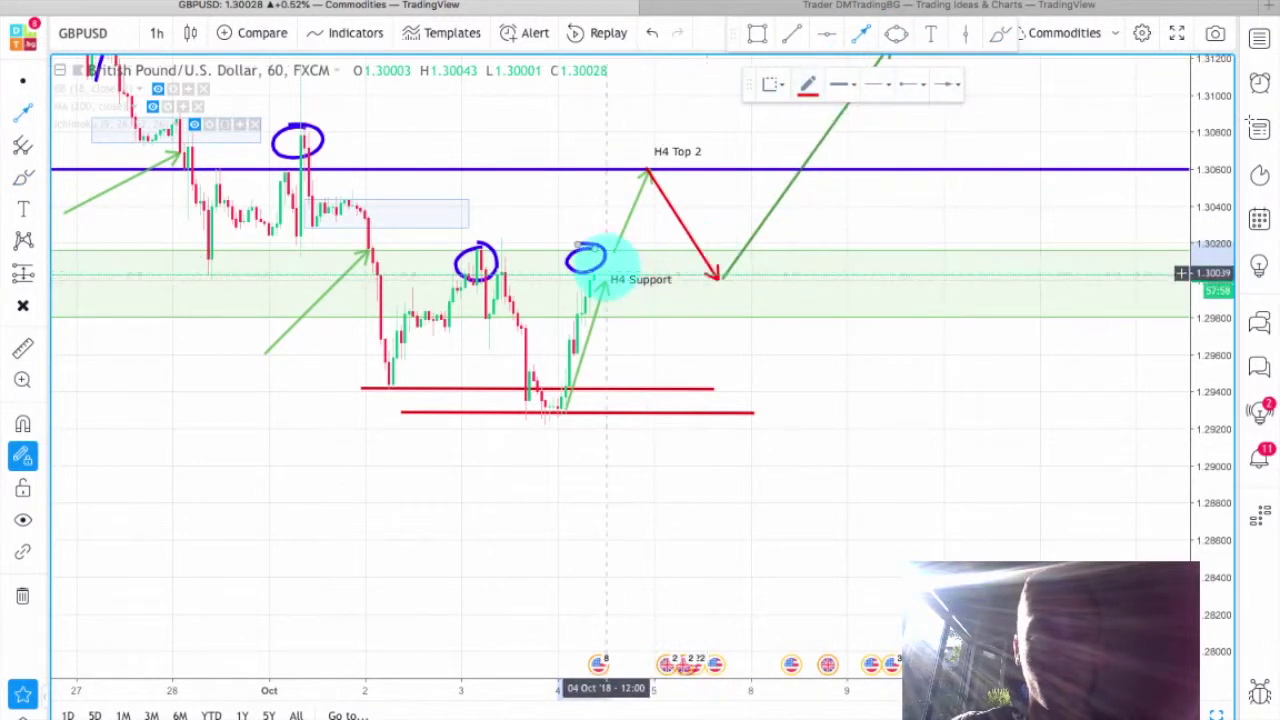
{"action": "left_click", "coordinate": [606, 268]}
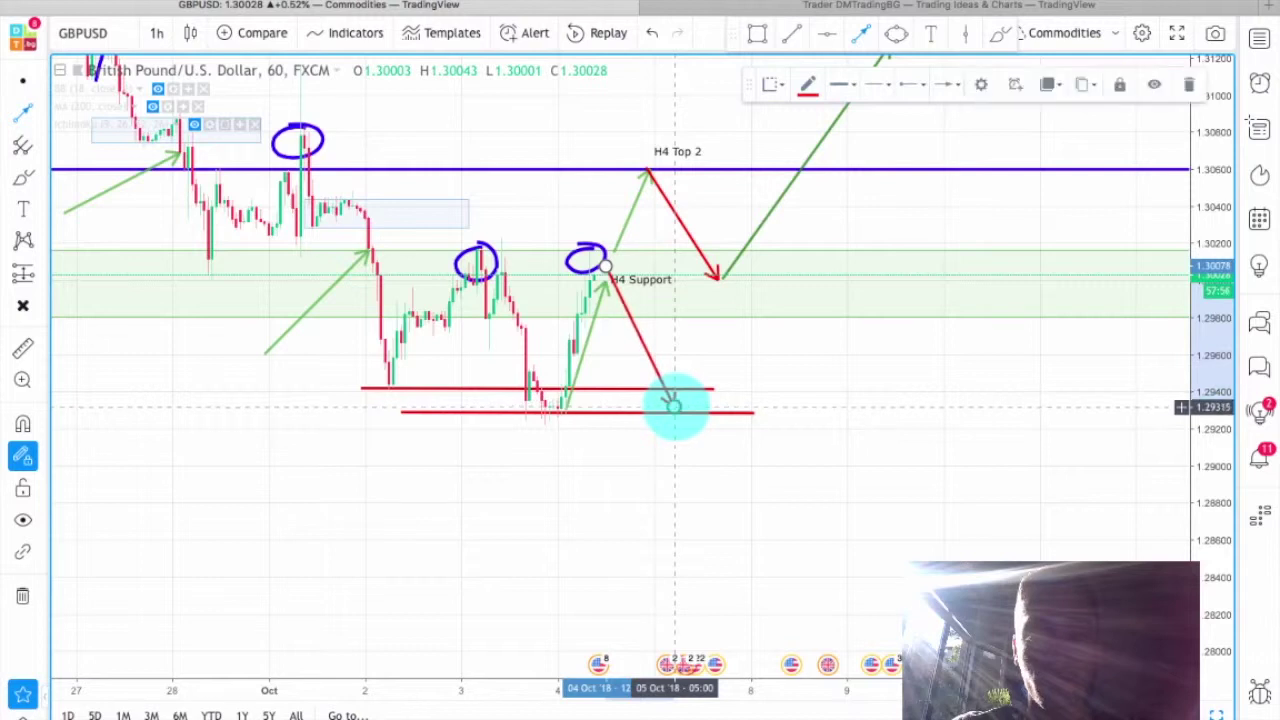
{"action": "left_click", "coordinate": [675, 404]}
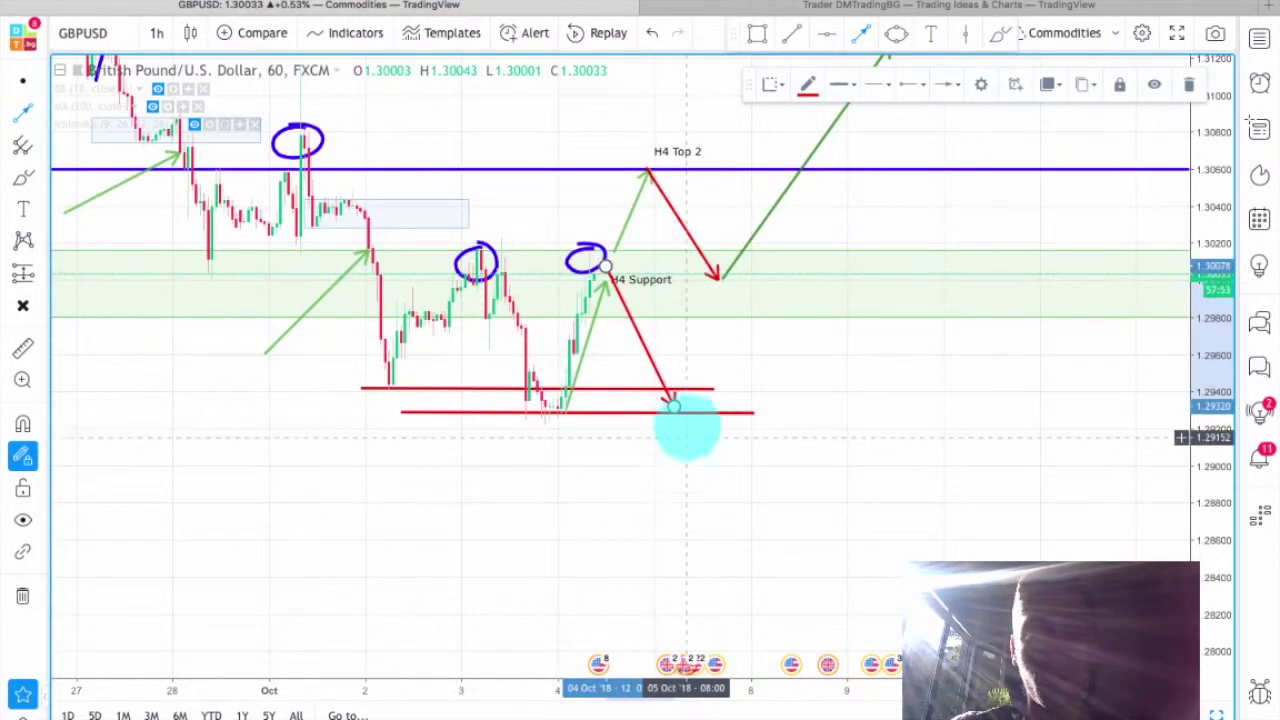
{"action": "left_click", "coordinate": [682, 418]}
{"action": "left_click", "coordinate": [736, 535]}
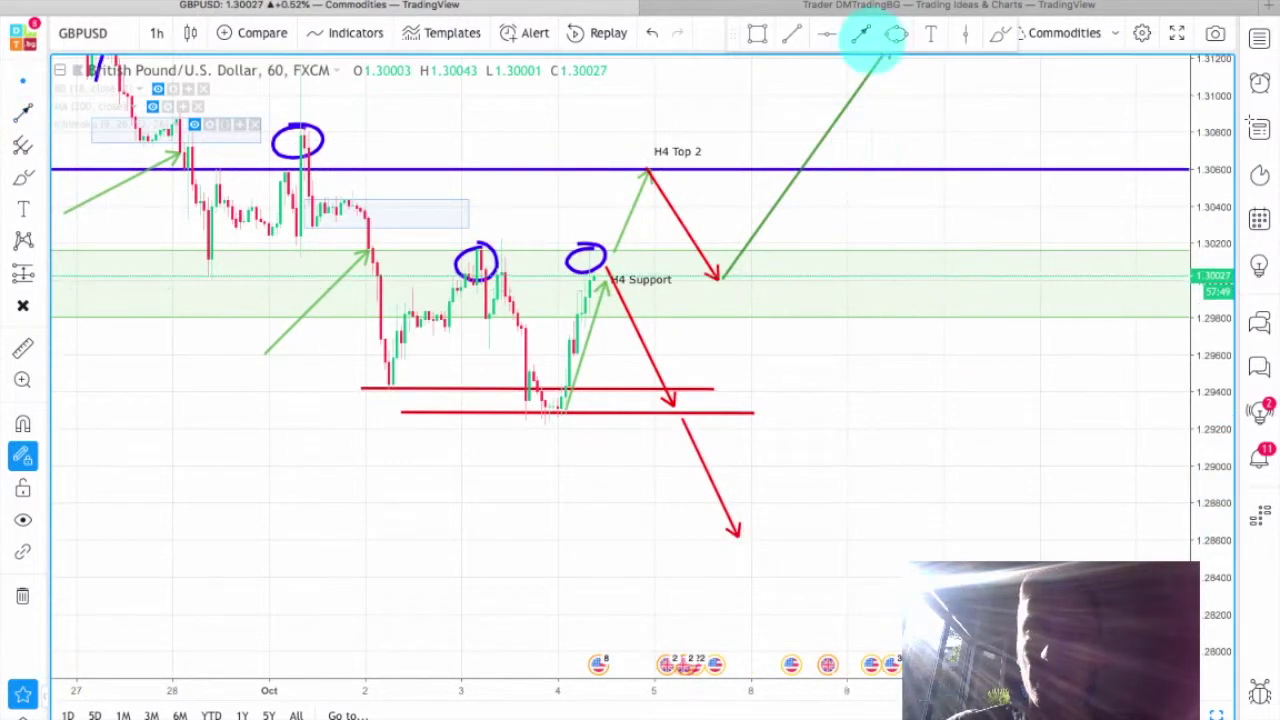
Set the Brush tool colour to red.
{"action": "left_click", "coordinate": [1000, 33]}
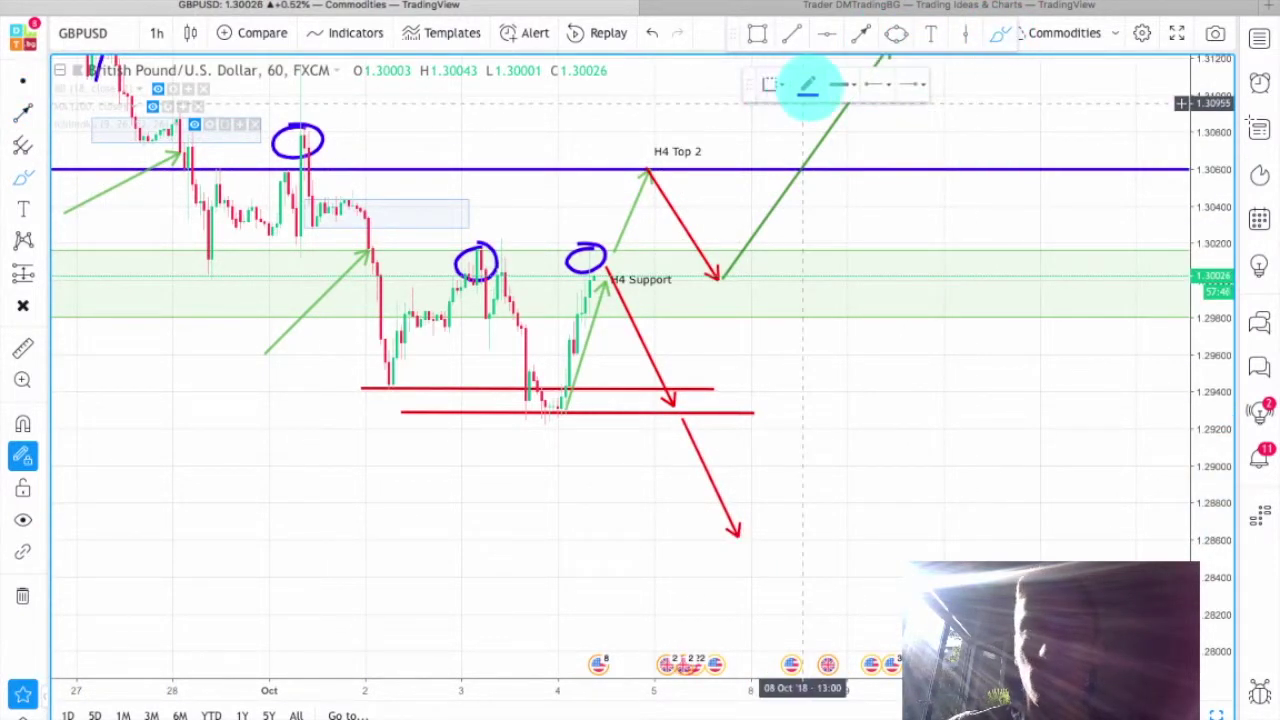
{"action": "left_click", "coordinate": [808, 85]}
{"action": "left_click", "coordinate": [805, 135]}
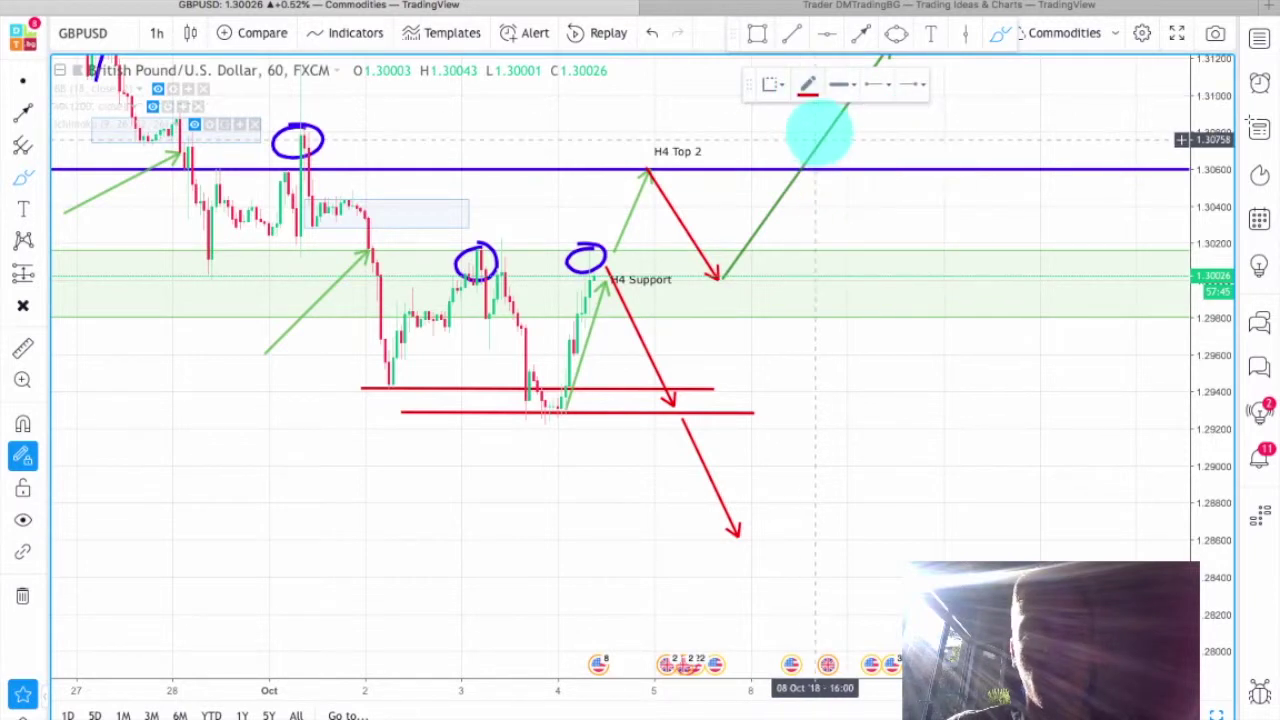
Ring the latest high, the projected H4 Top 2 peak and the H4 Support low in red.
{"action": "mouse_move", "coordinate": [614, 258]}
{"action": "left_mouse_down"}
{"action": "mouse_move", "coordinate": [575, 282]}
{"action": "mouse_move", "coordinate": [630, 287]}
{"action": "left_mouse_up"}
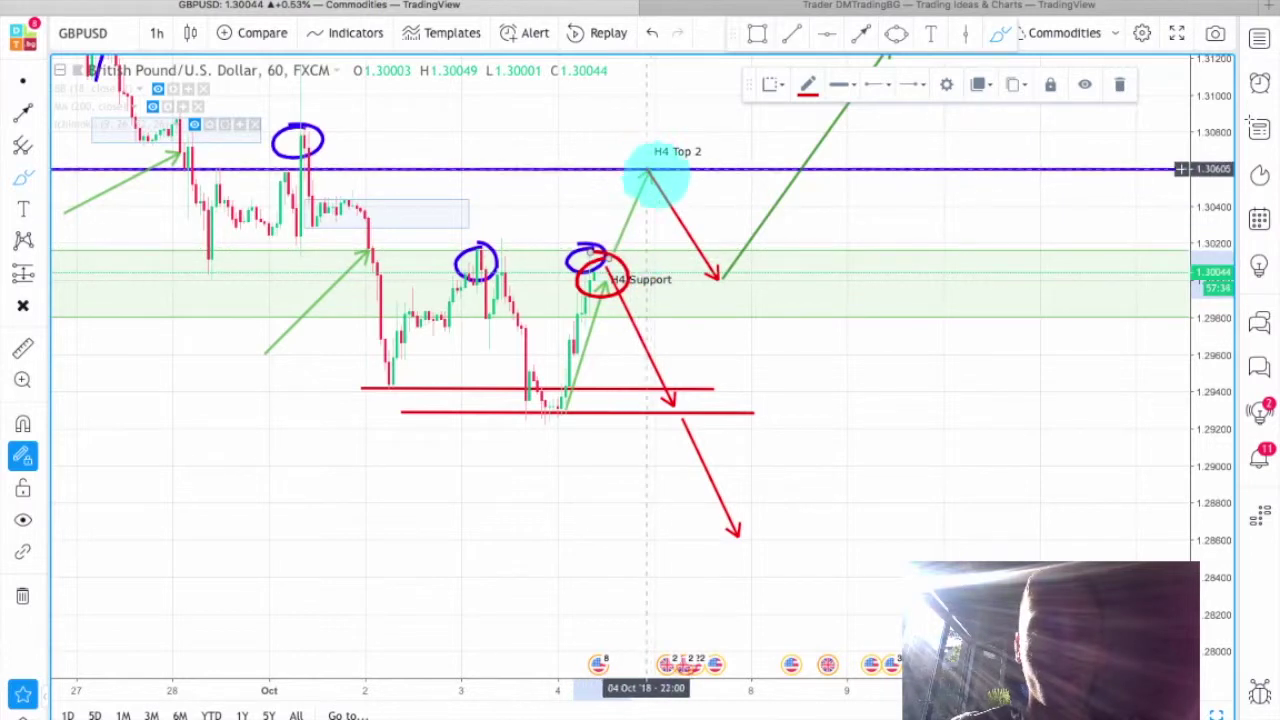
{"action": "mouse_move", "coordinate": [662, 160]}
{"action": "left_mouse_down"}
{"action": "mouse_move", "coordinate": [630, 156]}
{"action": "mouse_move", "coordinate": [675, 185]}
{"action": "left_mouse_up"}
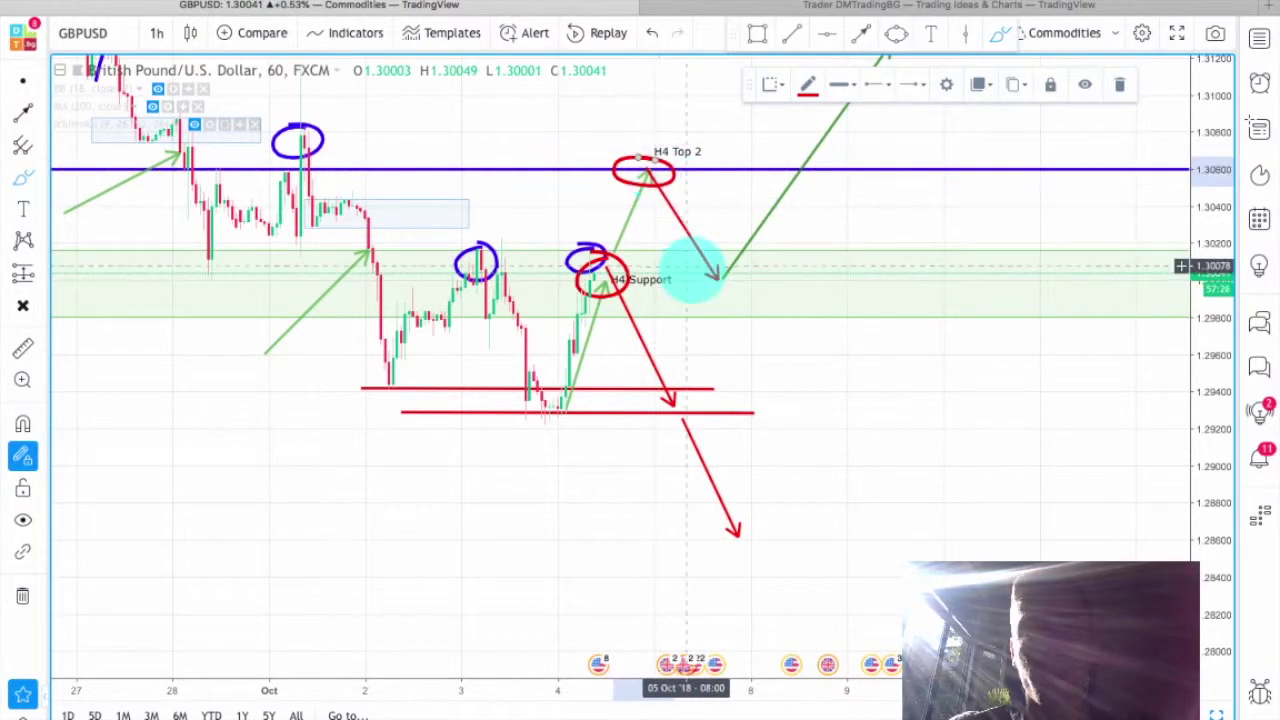
{"action": "mouse_move", "coordinate": [706, 278]}
{"action": "left_mouse_down"}
{"action": "mouse_move", "coordinate": [776, 278]}
{"action": "mouse_move", "coordinate": [709, 286]}
{"action": "mouse_move", "coordinate": [749, 234]}
{"action": "mouse_move", "coordinate": [740, 242]}
{"action": "left_mouse_up"}
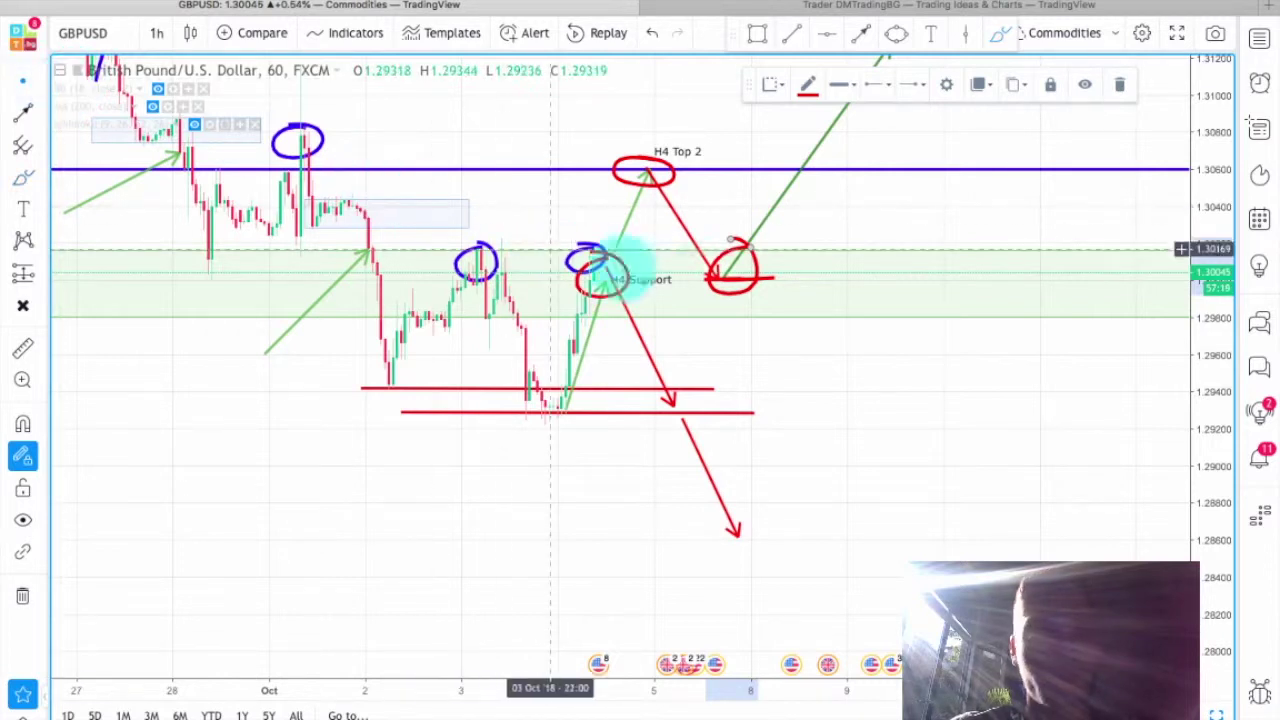
{"action": "left_click_drag", "start_coordinate": [842, 393], "coordinate": [872, 418]}
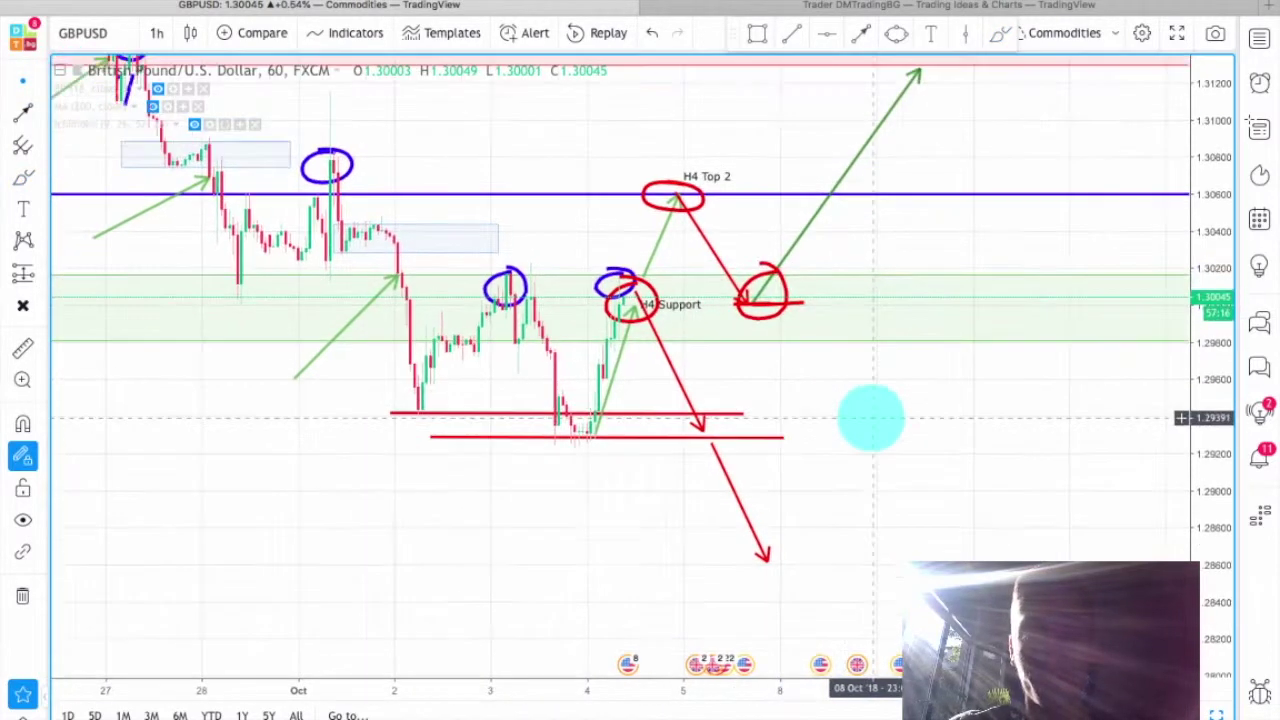